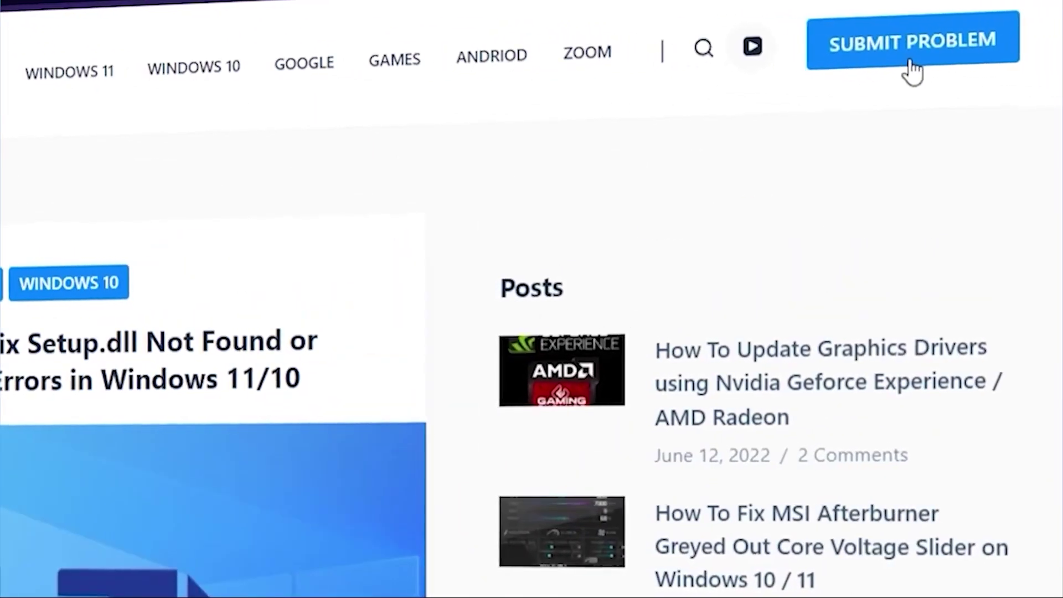
pyautogui.click(914, 70)
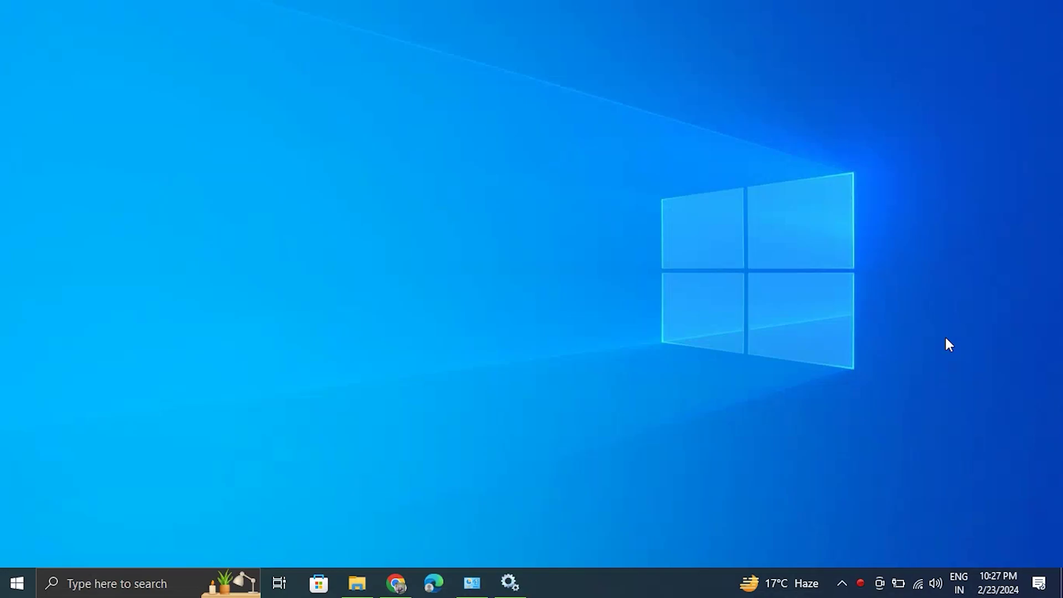
# Search Windows for Command Prompt and open it as administrator
pyautogui.click(70, 583)
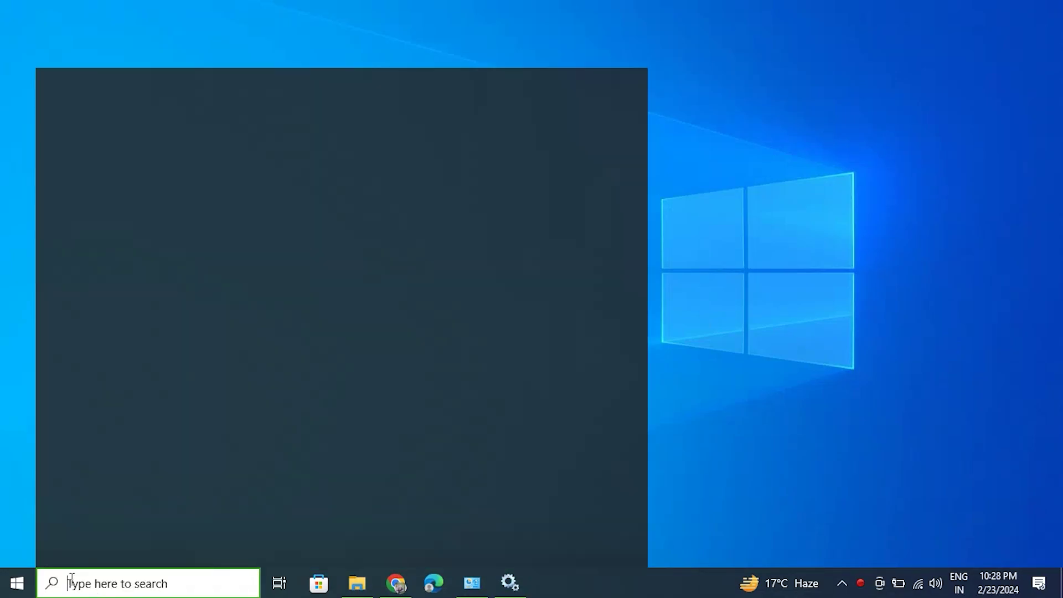
pyautogui.write('comm')
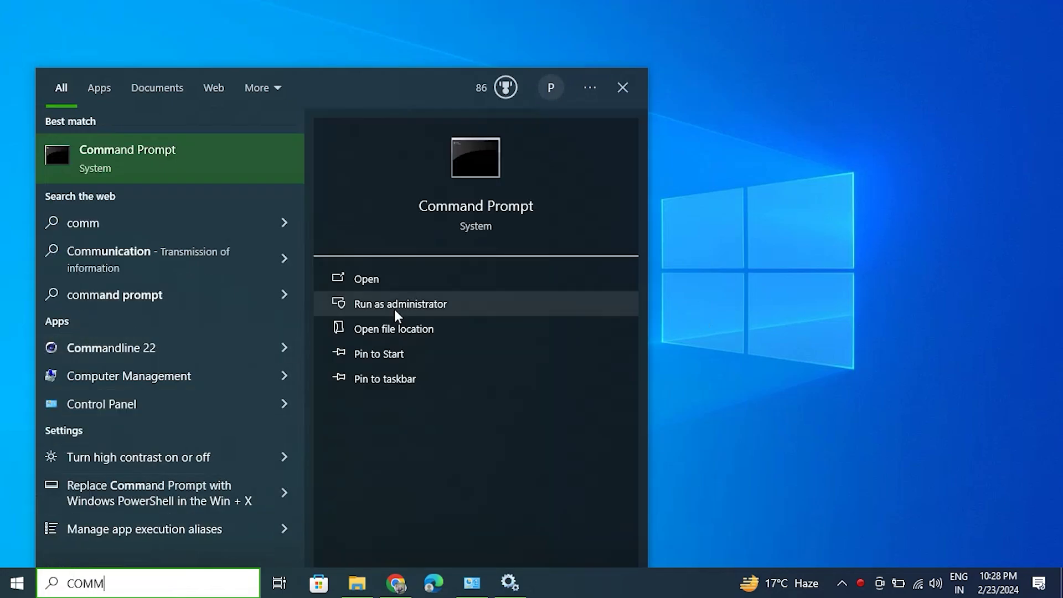
pyautogui.click(394, 310)
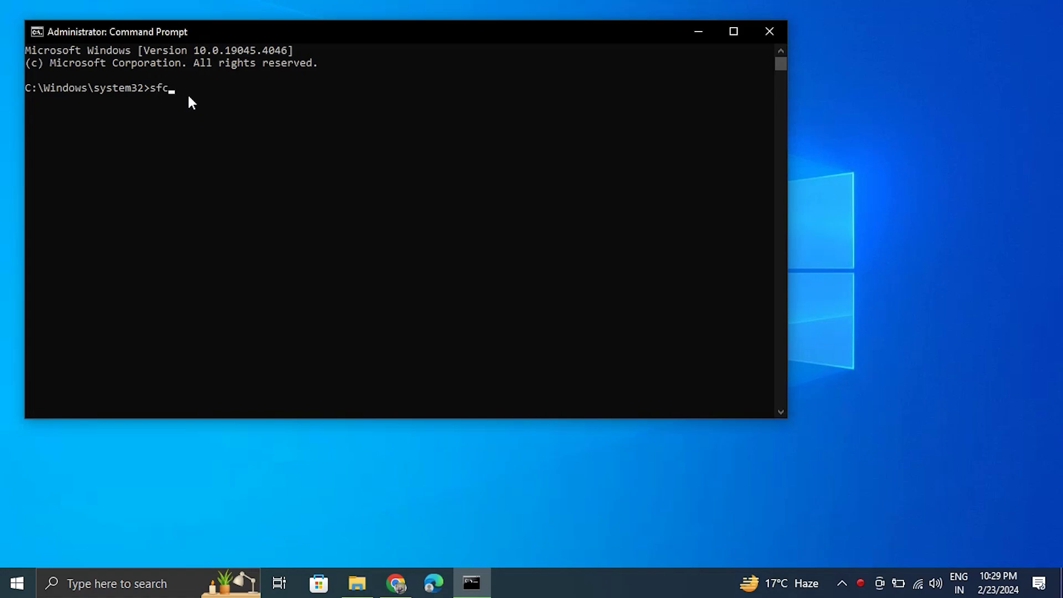
# Start a system file check with the command sfc /scannow and close the Command Prompt window
pyautogui.write('sfc /scannow')
pyautogui.press('Return')
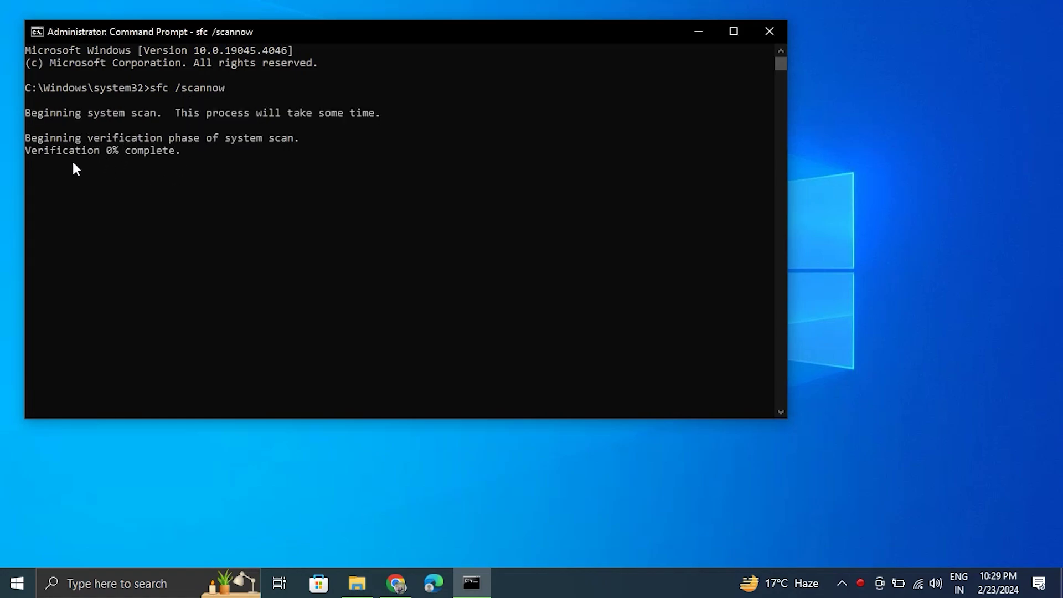
pyautogui.click(109, 150)
pyautogui.click(769, 31)
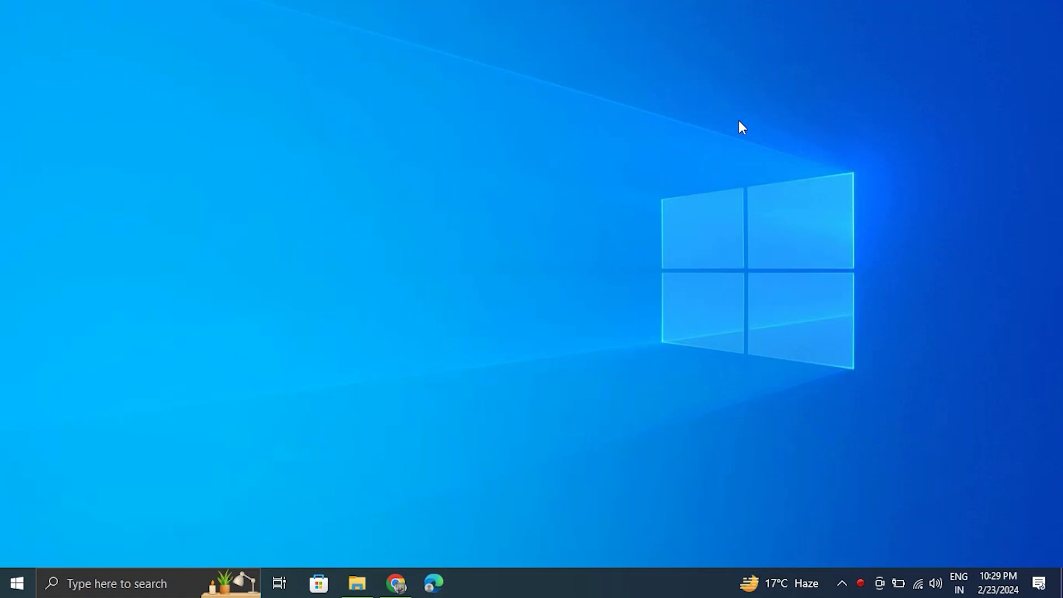
# Open the Services console by running services.msc
pyautogui.press('super+r')
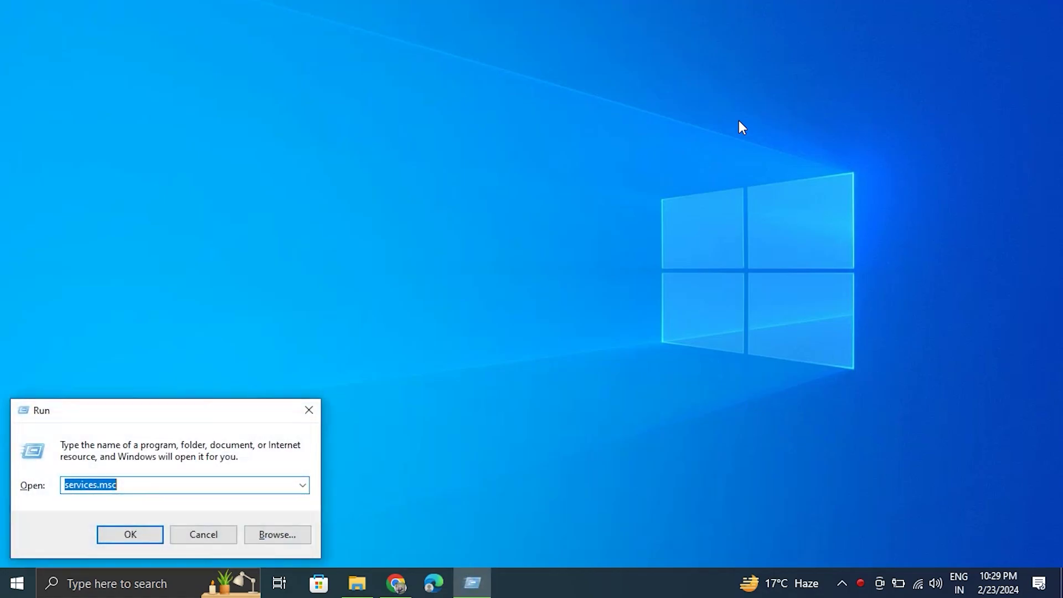
pyautogui.write('ser')
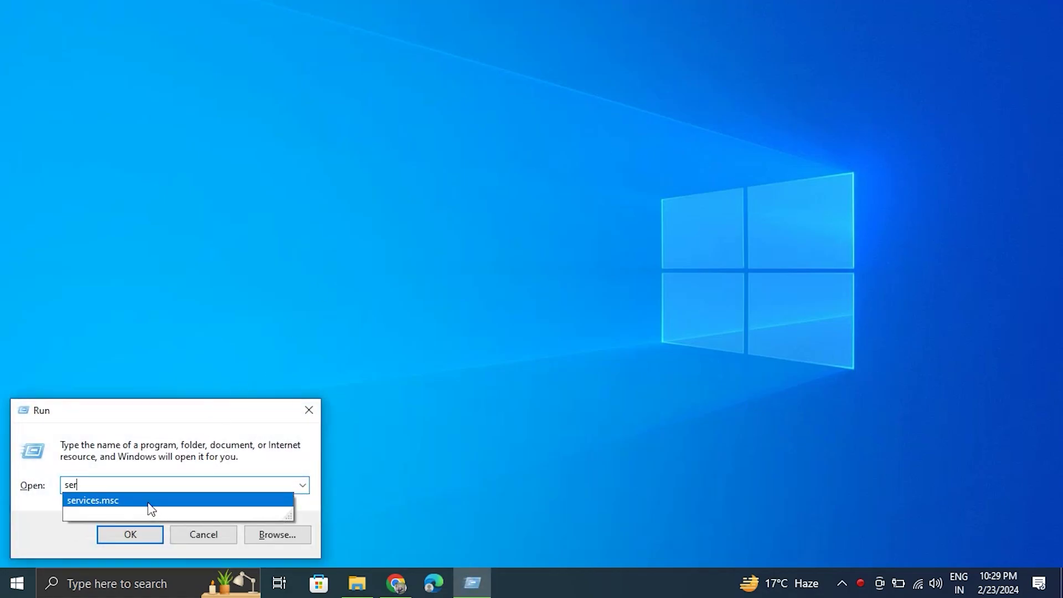
pyautogui.click(149, 501)
pyautogui.click(141, 541)
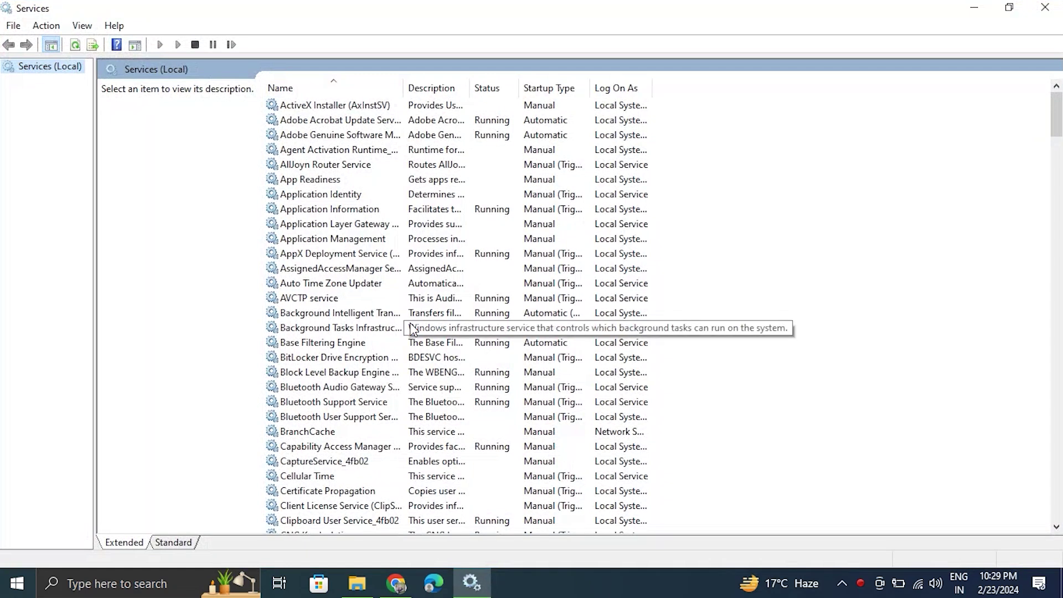
# Find the Security Center service, check its startup type and status in its properties, and close the Services console
pyautogui.scroll(-20, 411, 328)
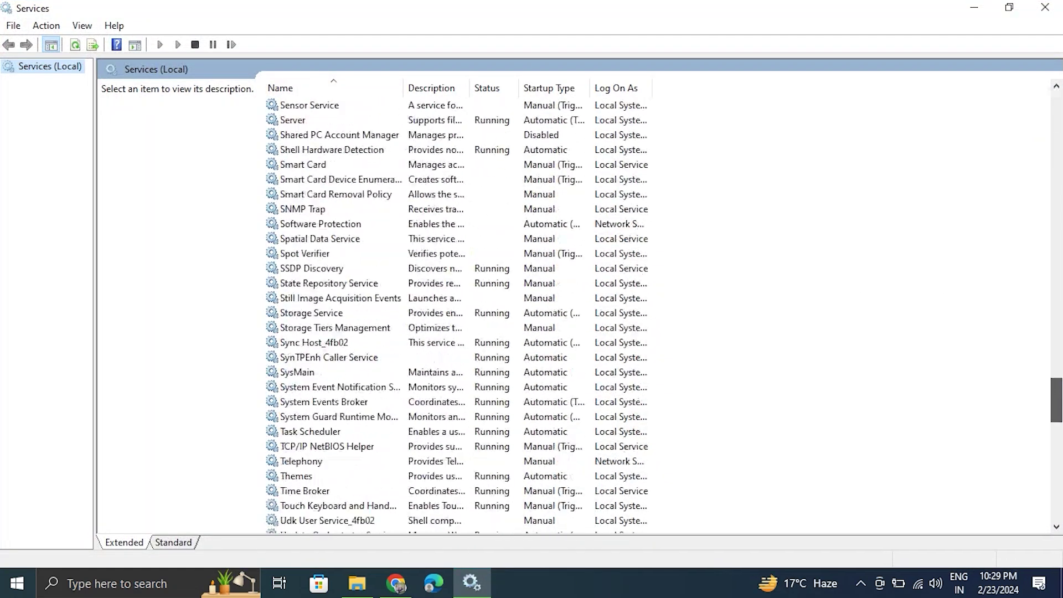
pyautogui.scroll(-2, 537, 269)
pyautogui.scroll(7, 537, 269)
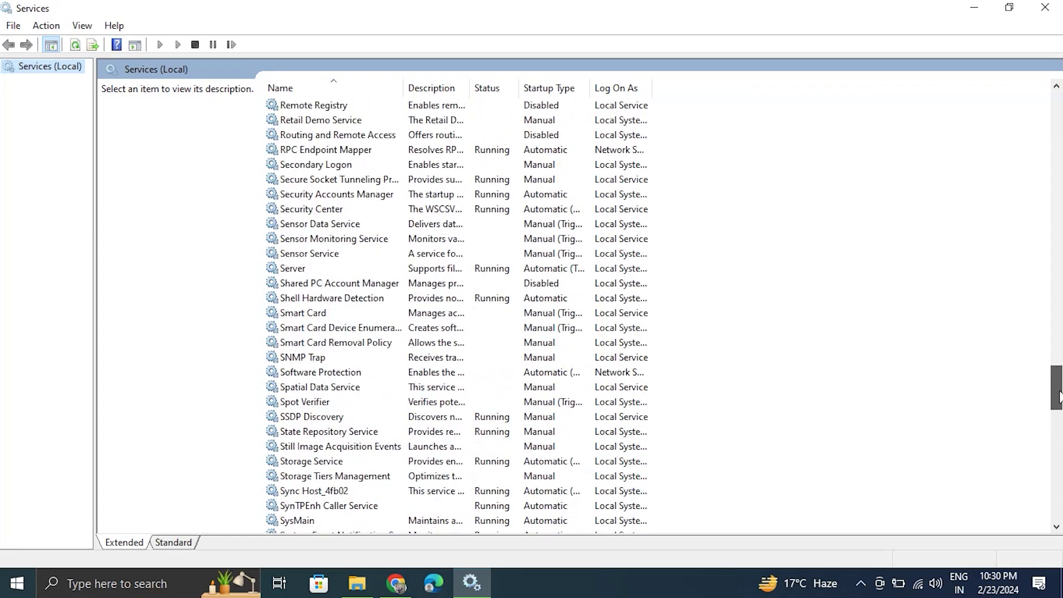
pyautogui.click(326, 210)
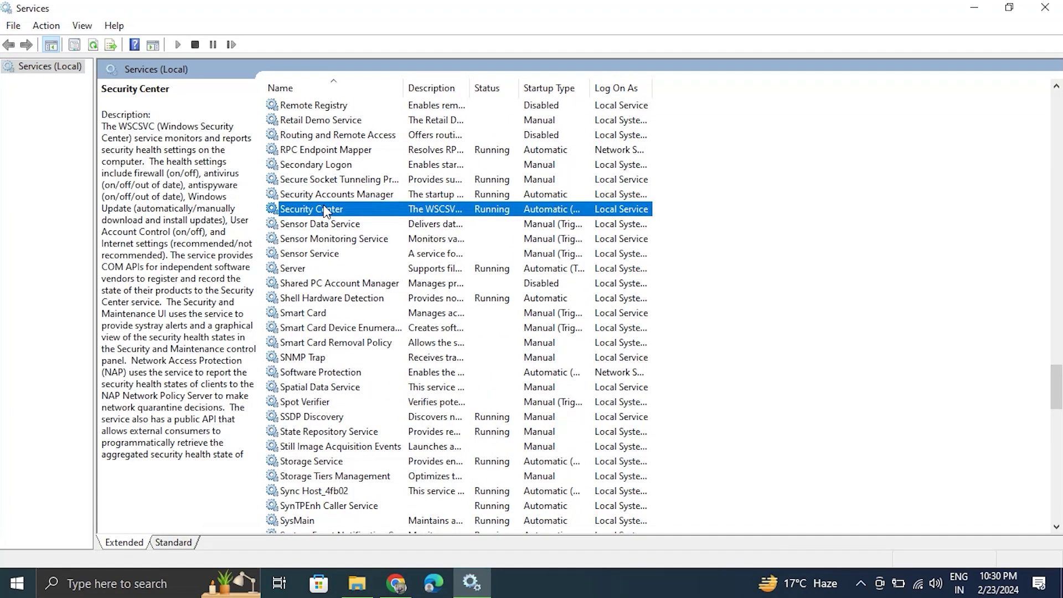
pyautogui.rightClick(326, 210)
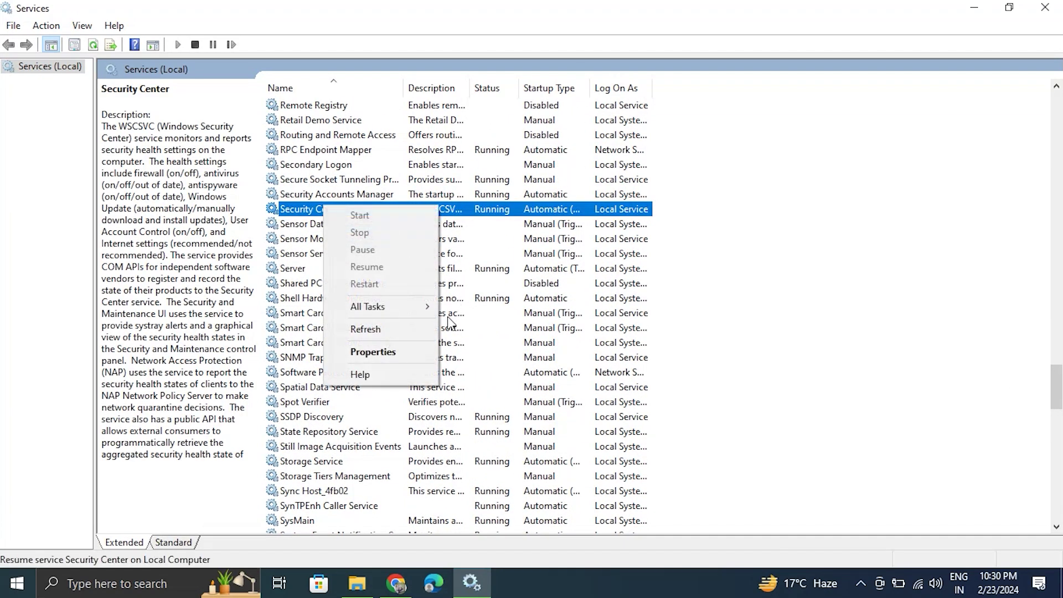
pyautogui.click(408, 359)
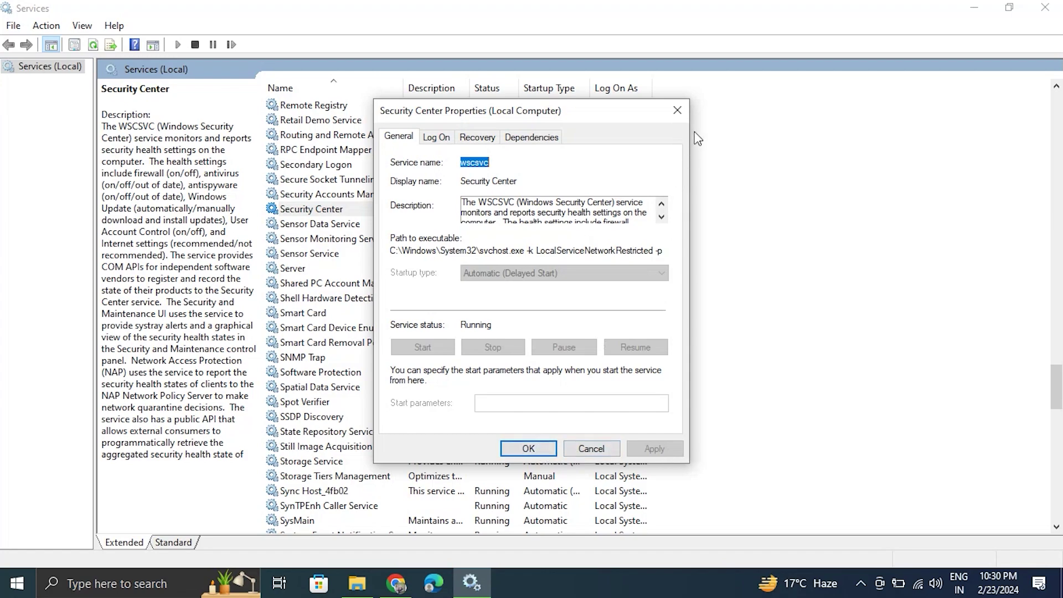
pyautogui.click(677, 111)
pyautogui.click(1045, 7)
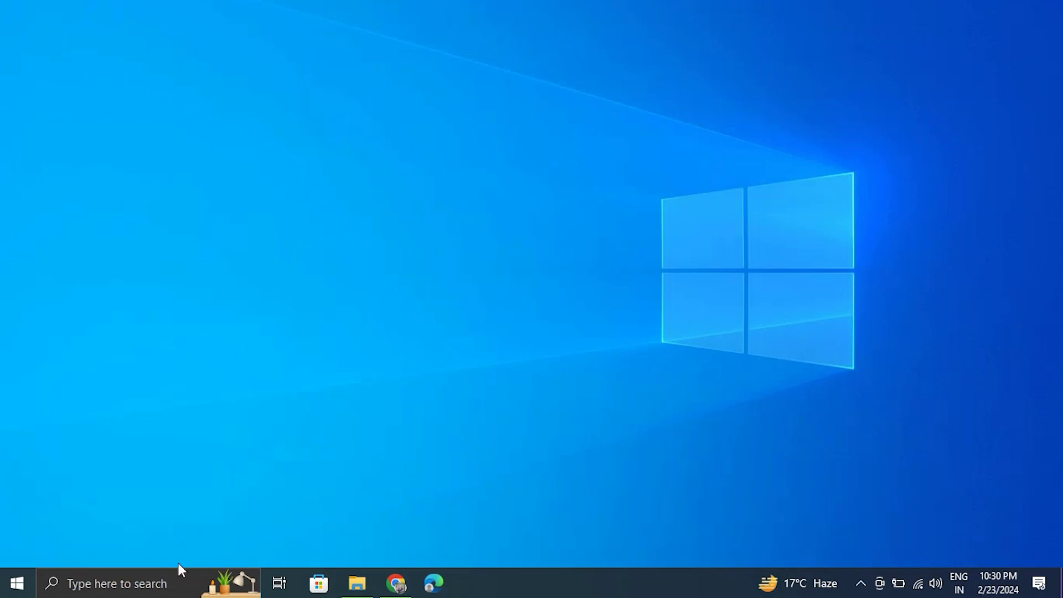
# Select Full scan in the Virus & threat protection scan options of Windows Security and close the window
pyautogui.click(158, 587)
pyautogui.write('windowa')
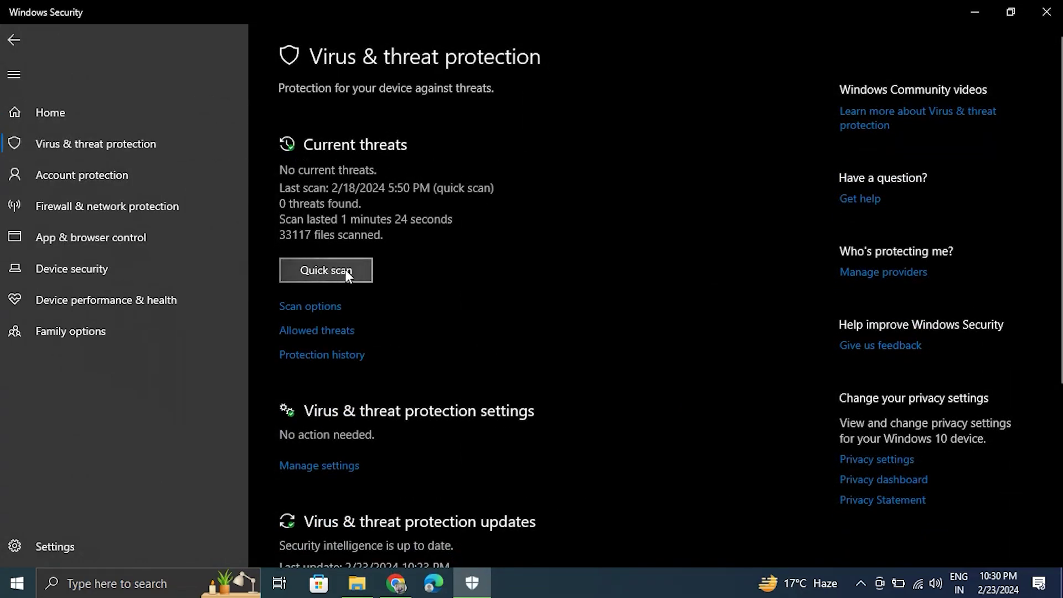
pyautogui.click(318, 307)
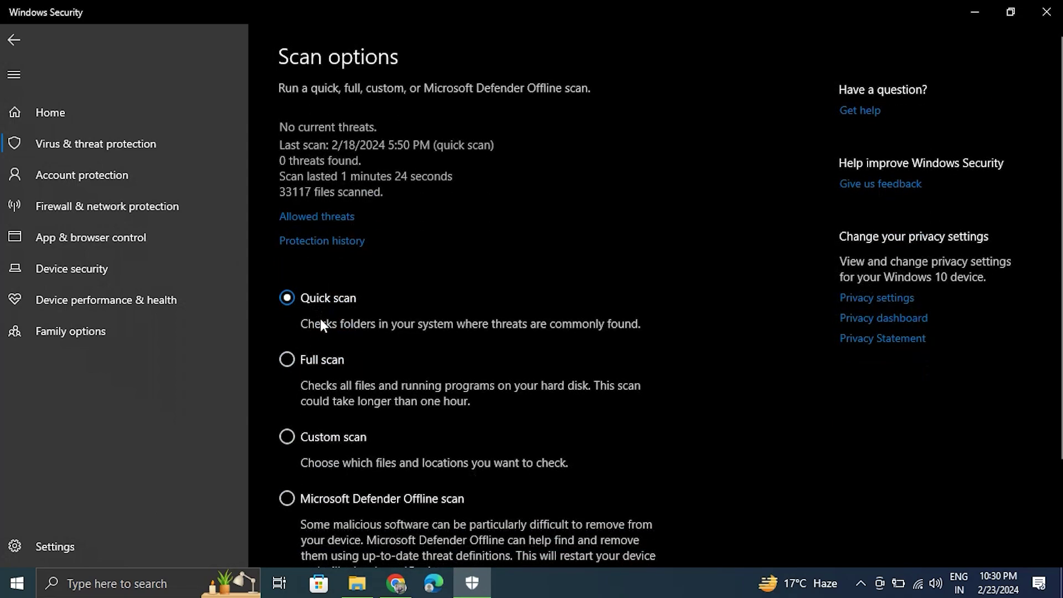
pyautogui.click(312, 398)
pyautogui.scroll(-3, 376, 479)
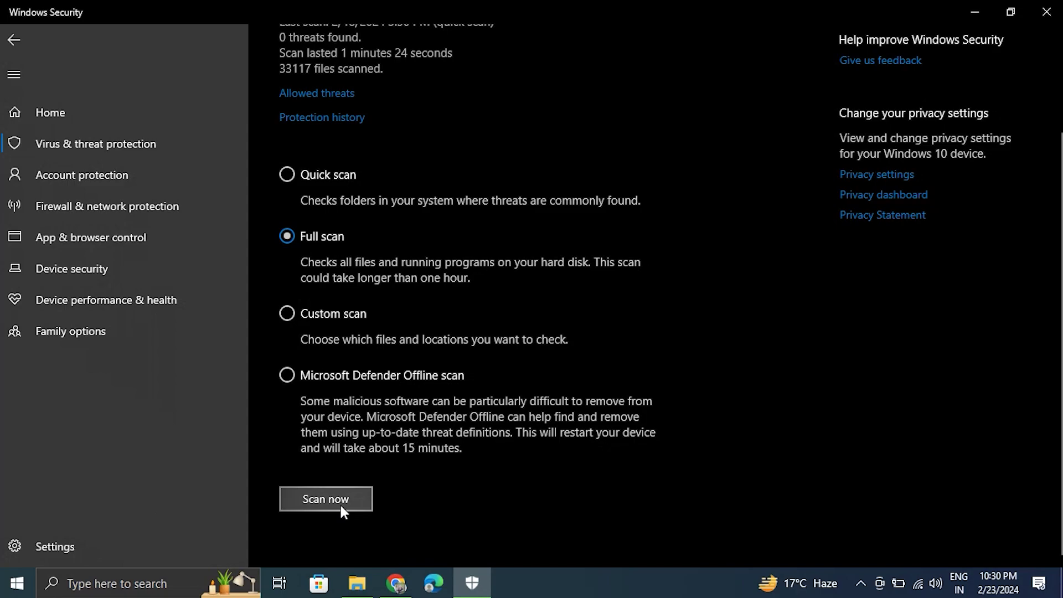
pyautogui.click(1046, 12)
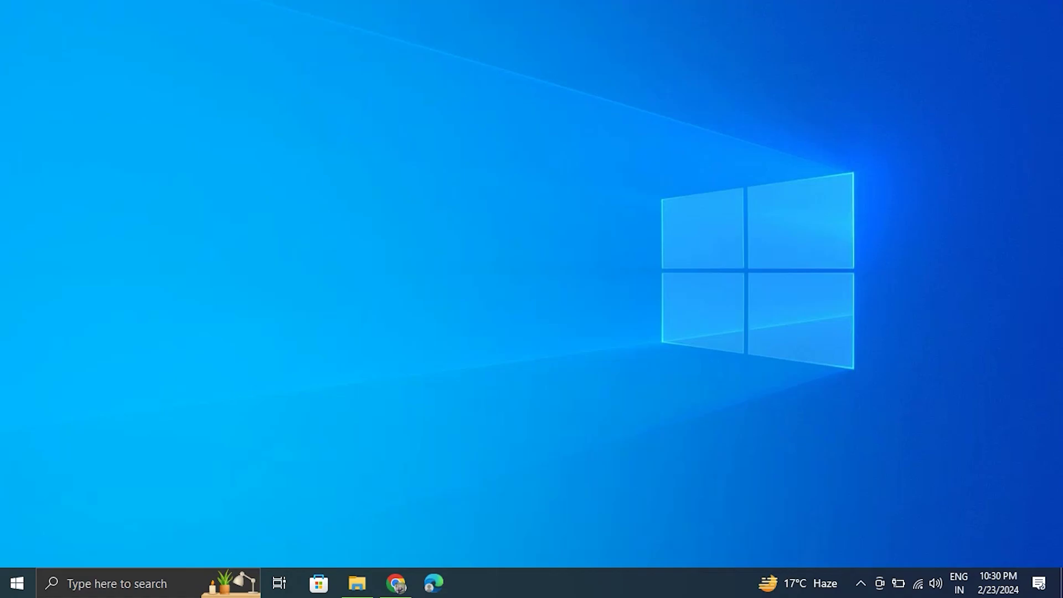
# Open System Restore from the Create a restore point settings, check for available restore points, and cancel the wizard
pyautogui.click(86, 583)
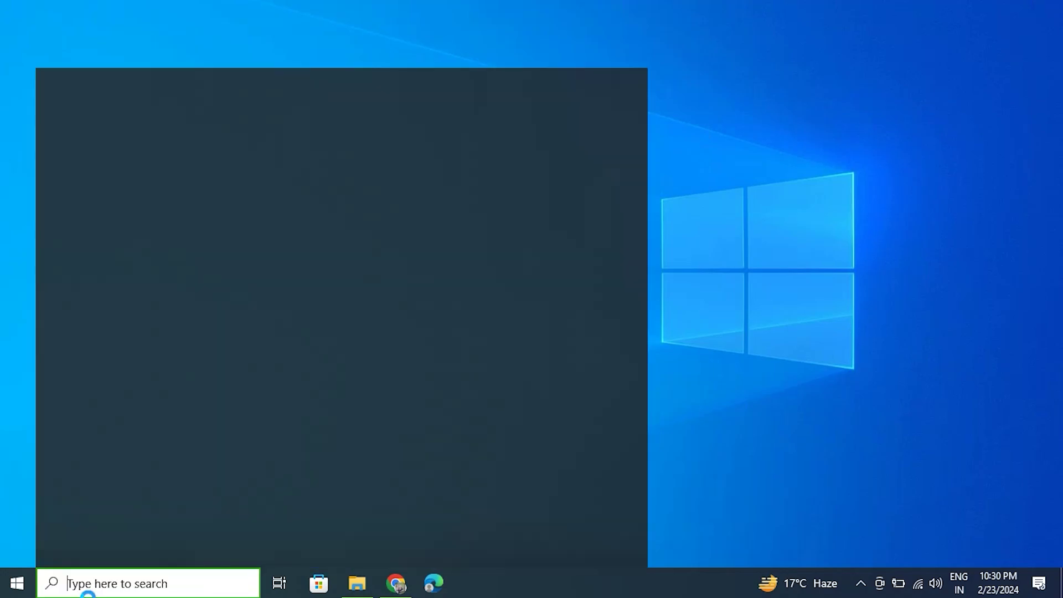
pyautogui.write('create')
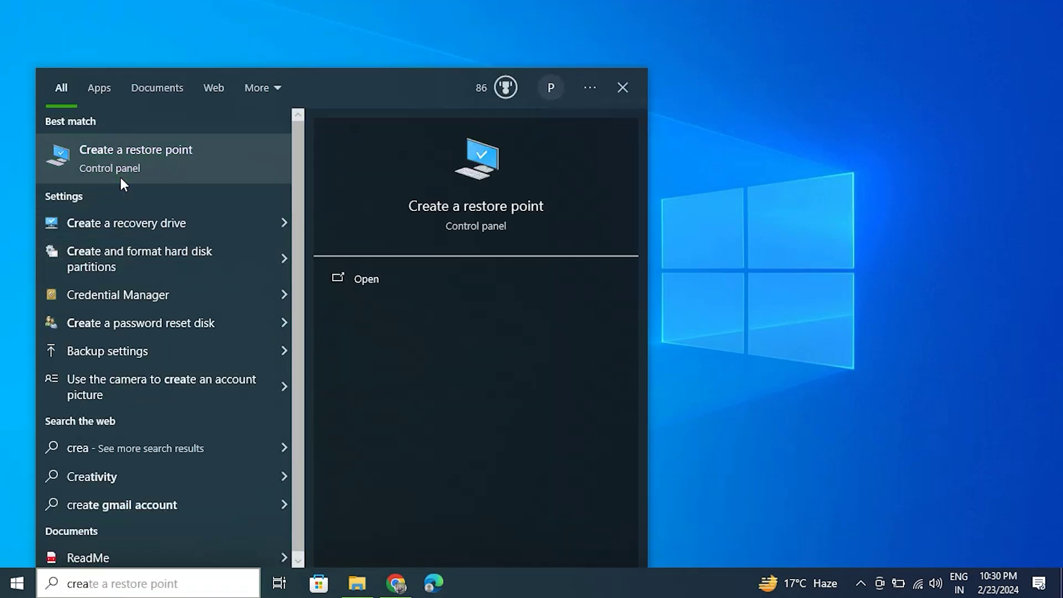
pyautogui.click(121, 177)
pyautogui.moveTo(274, 140); pyautogui.dragTo(434, 130)
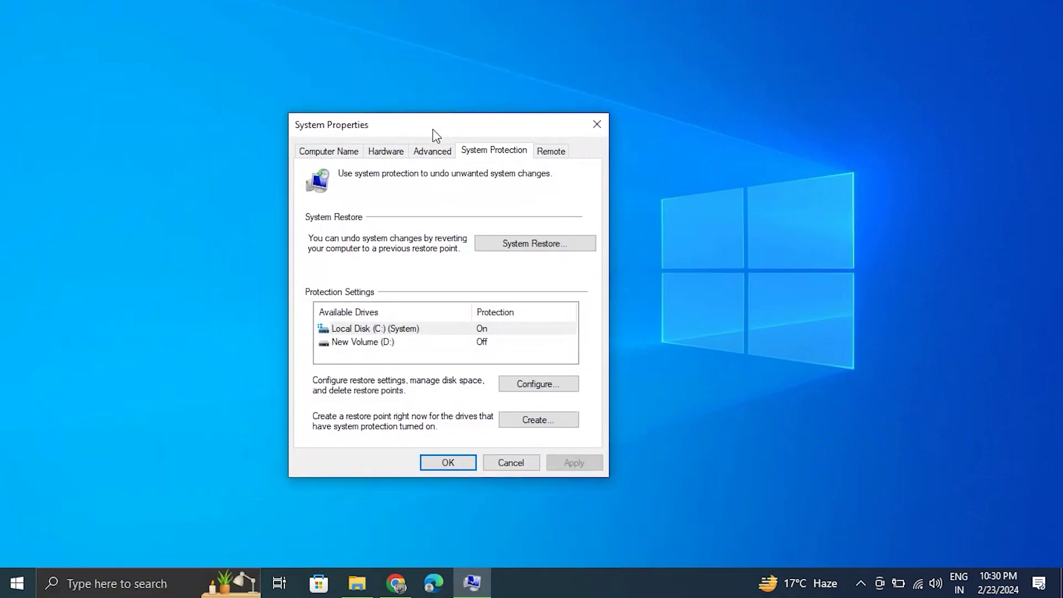
pyautogui.click(511, 246)
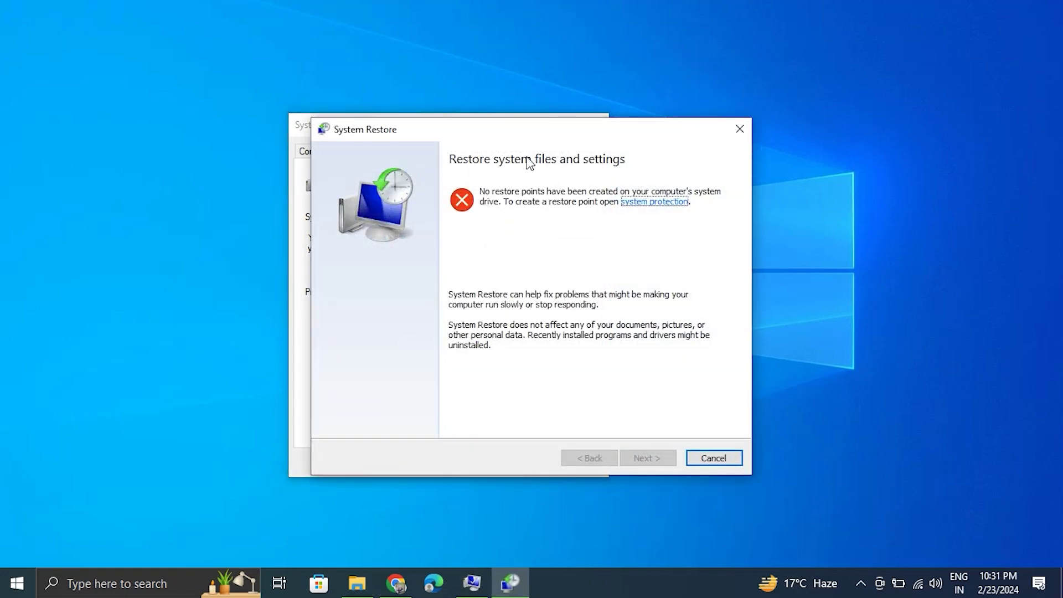
pyautogui.click(711, 457)
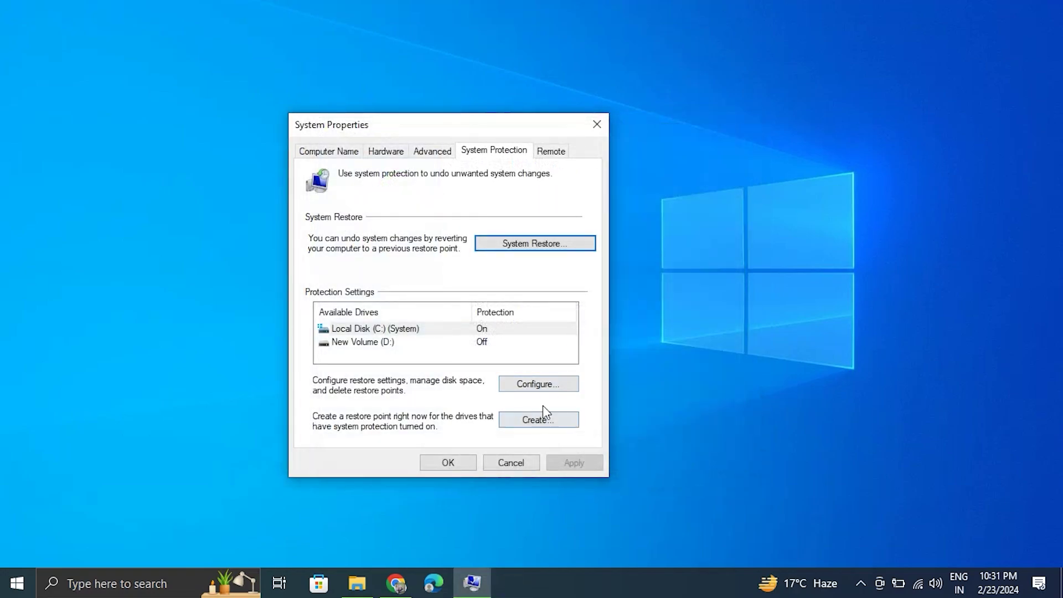
# View the dialog for creating a restore point, cancel it, and close System Properties
pyautogui.click(524, 421)
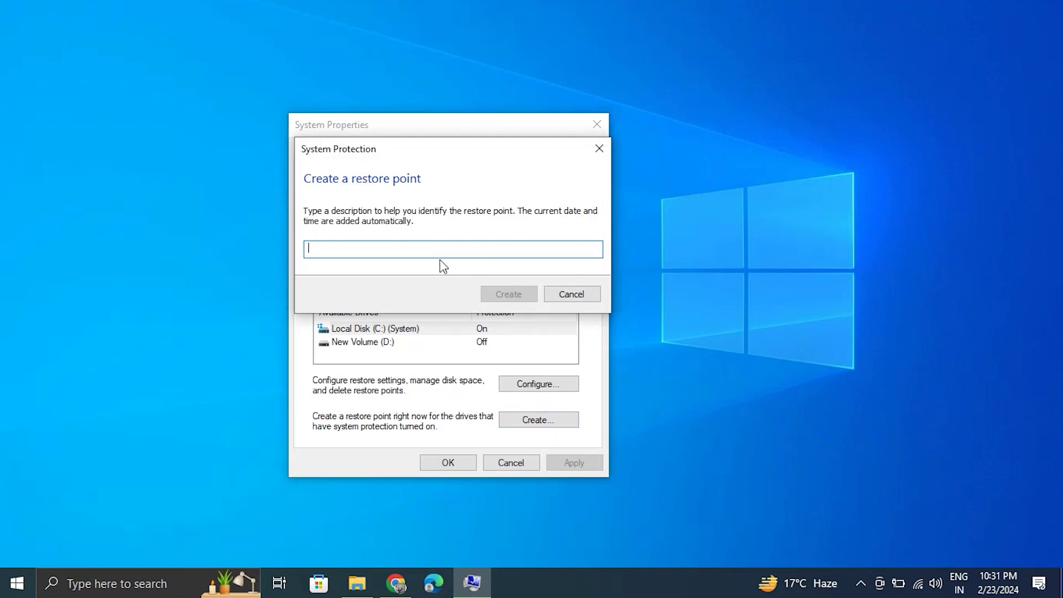
pyautogui.click(560, 294)
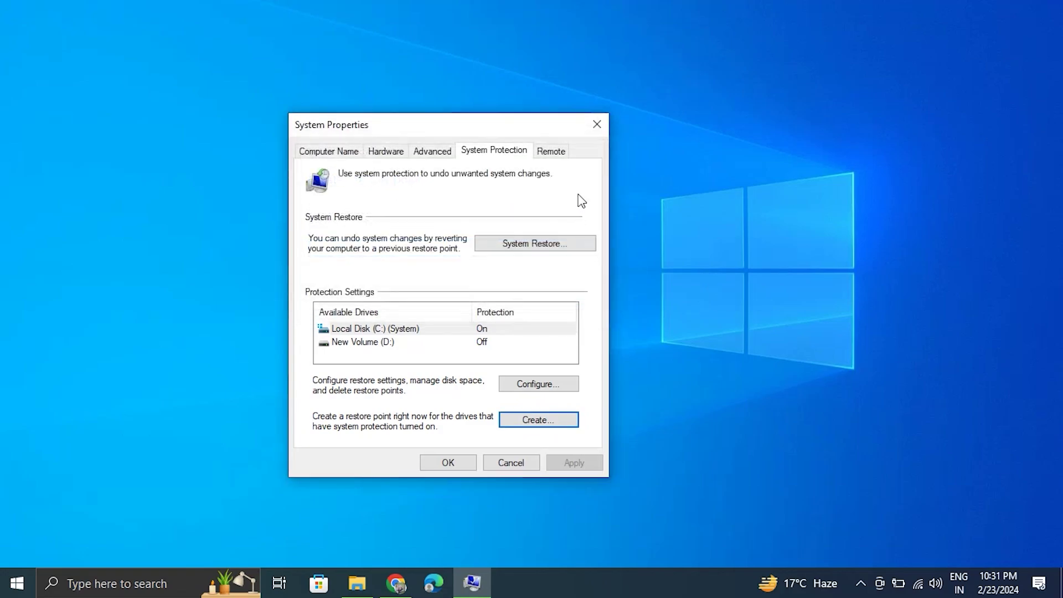
pyautogui.click(597, 124)
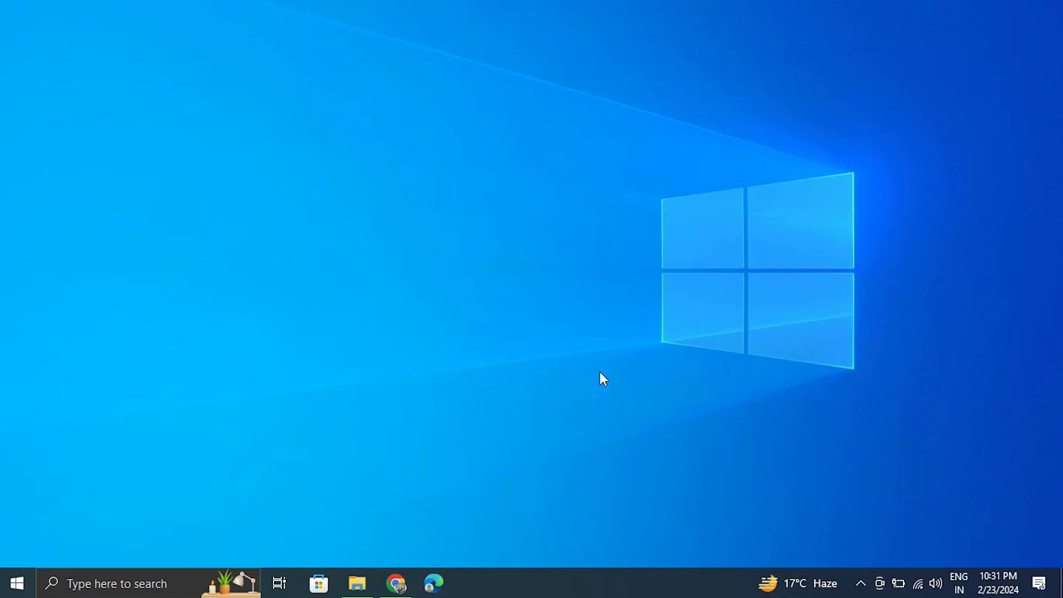
# Open Windows Settings and search for "trou" to reach the Troubleshoot page under Update & Security
pyautogui.click(154, 580)
pyautogui.write('sett')
pyautogui.click(141, 166)
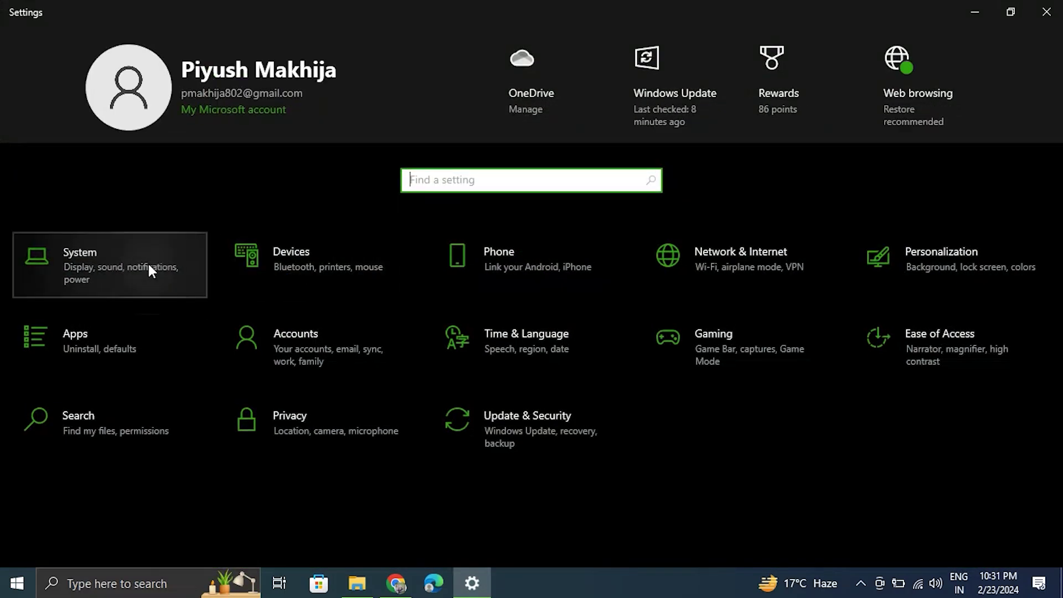
pyautogui.click(148, 264)
pyautogui.write('trou')
pyautogui.click(78, 125)
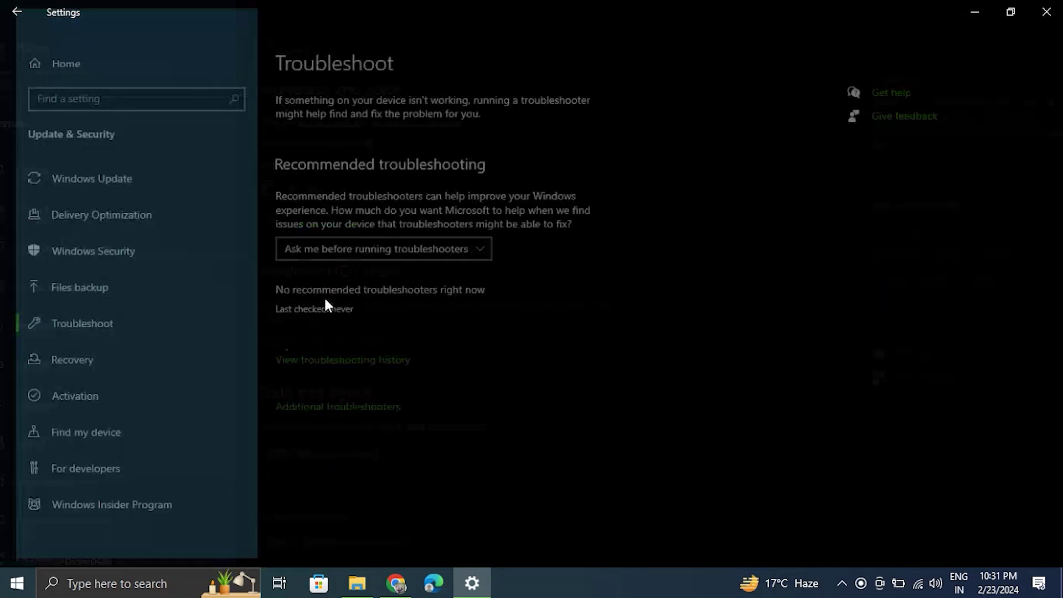
# Show the run option of the Internet Connections troubleshooter among the additional troubleshooters and close Settings
pyautogui.click(321, 411)
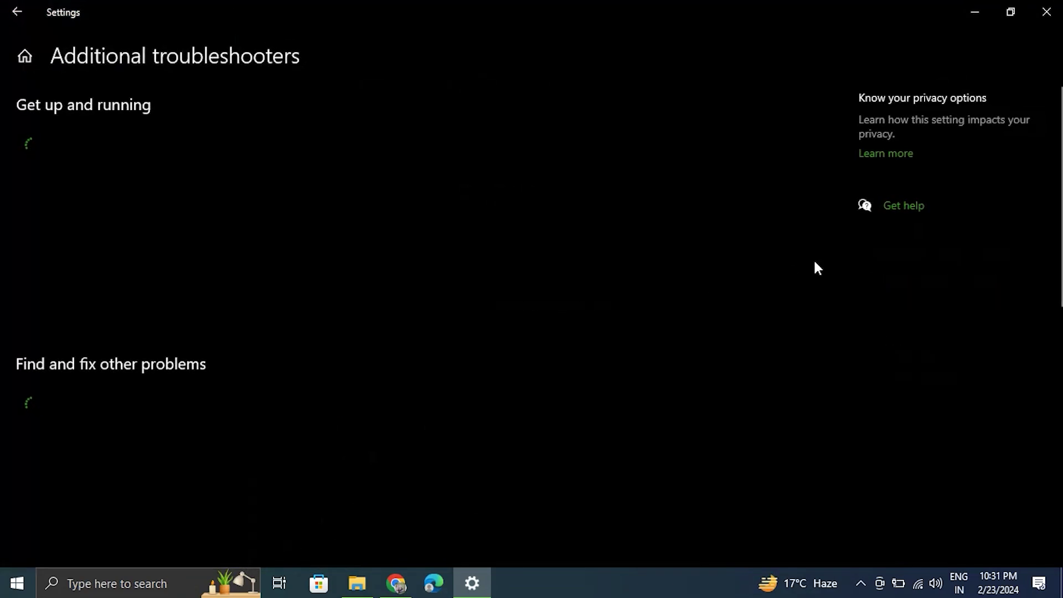
pyautogui.click(242, 173)
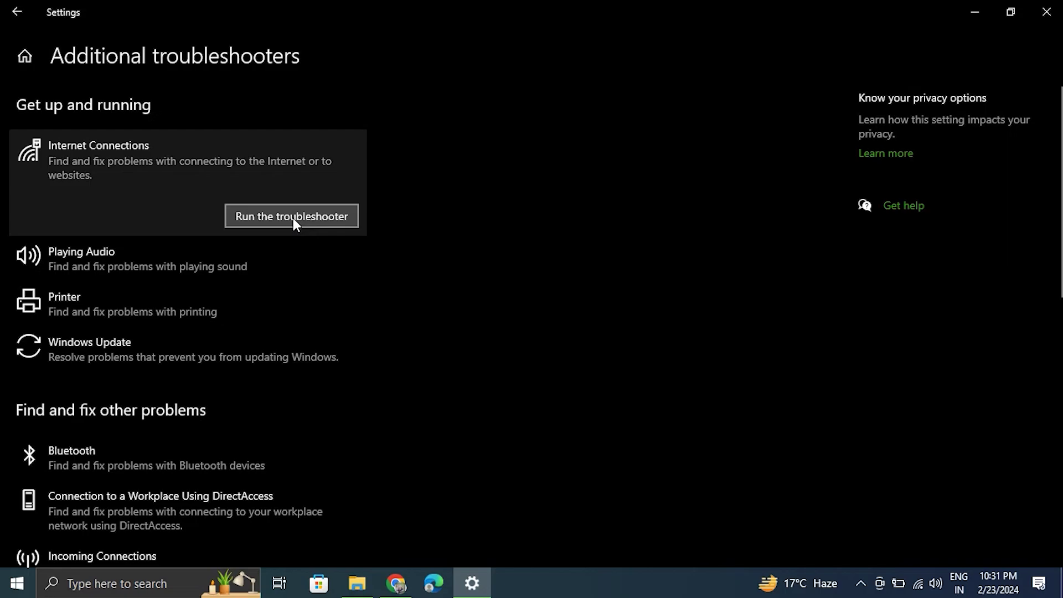
pyautogui.click(1046, 12)
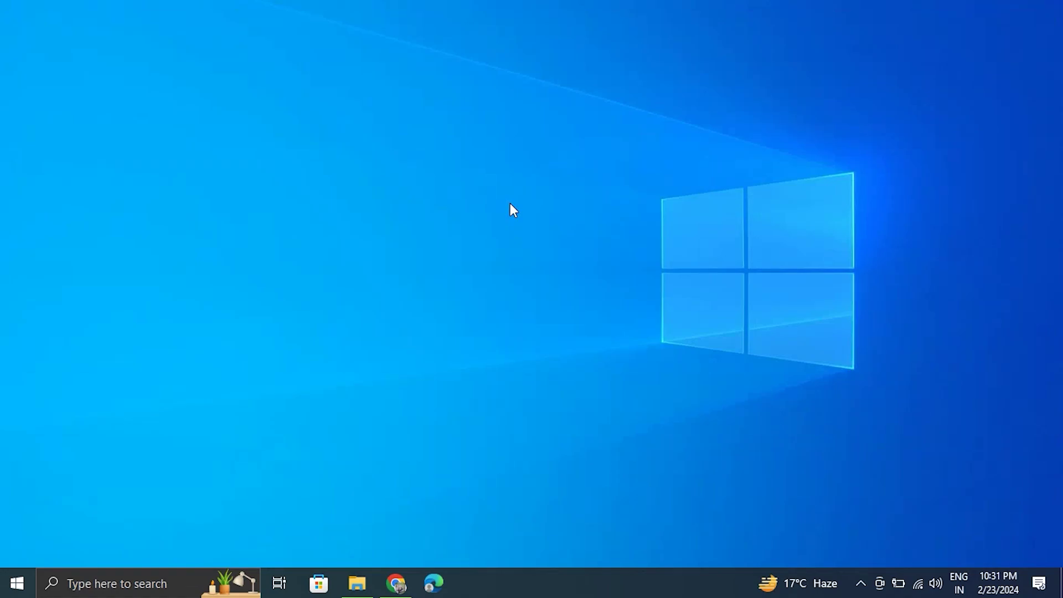
# Open Device Manager by running devmgmt.msc
pyautogui.press('super+r')
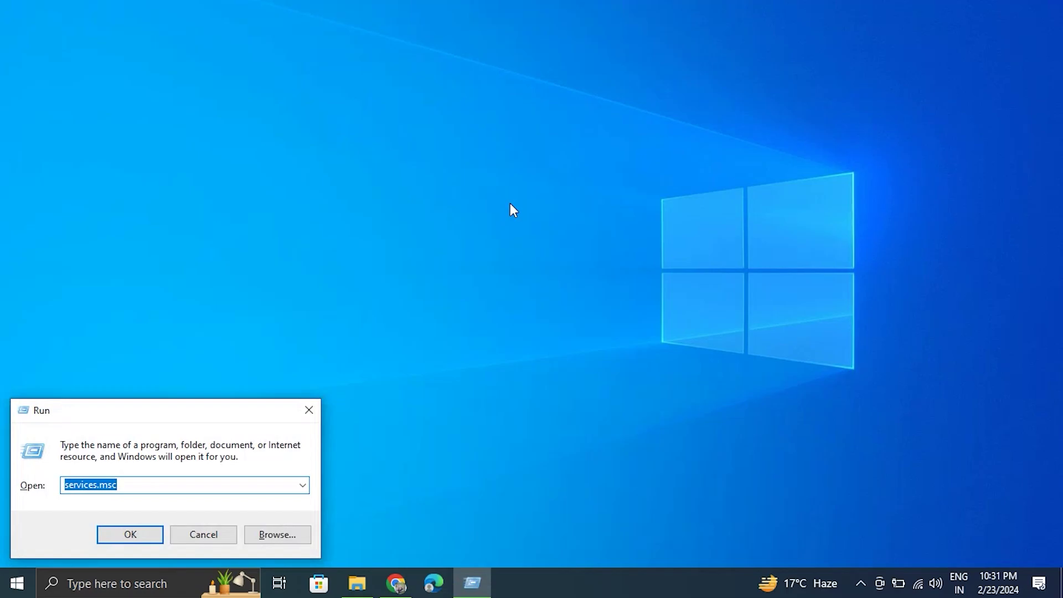
pyautogui.write('dev')
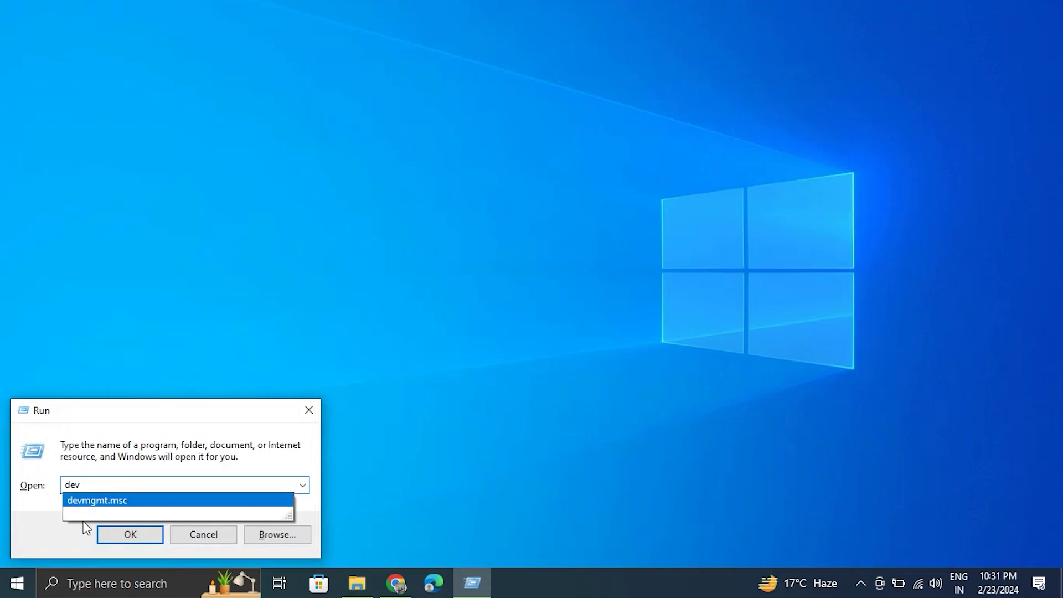
pyautogui.click(124, 501)
pyautogui.click(118, 532)
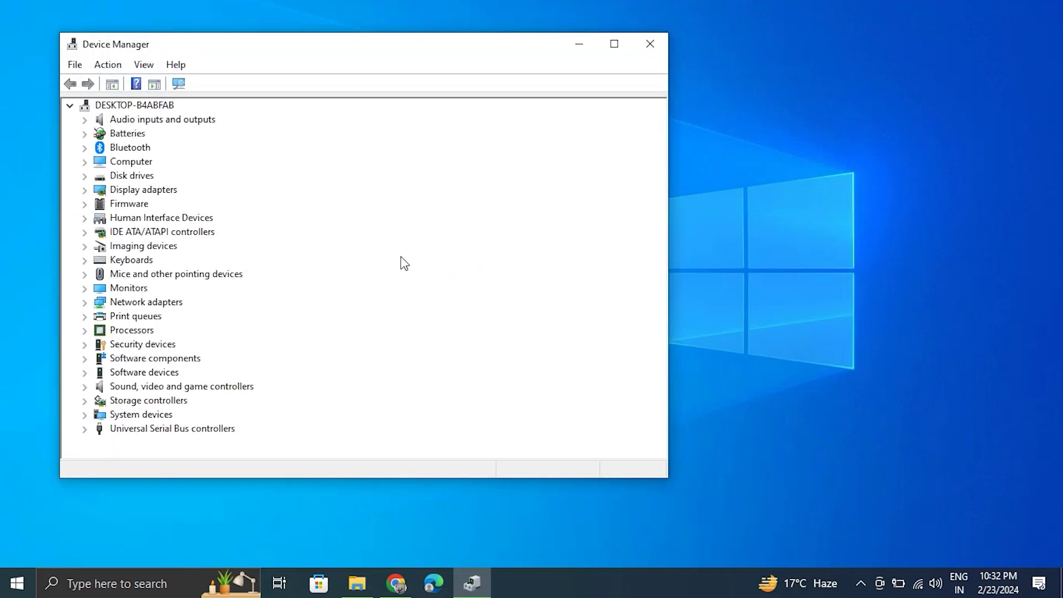
# View the uninstall dialog for the Realtek PCIe GBE Family Controller network adapter, select deletion of its driver software, and dismiss the dialog without uninstalling
pyautogui.click(85, 302)
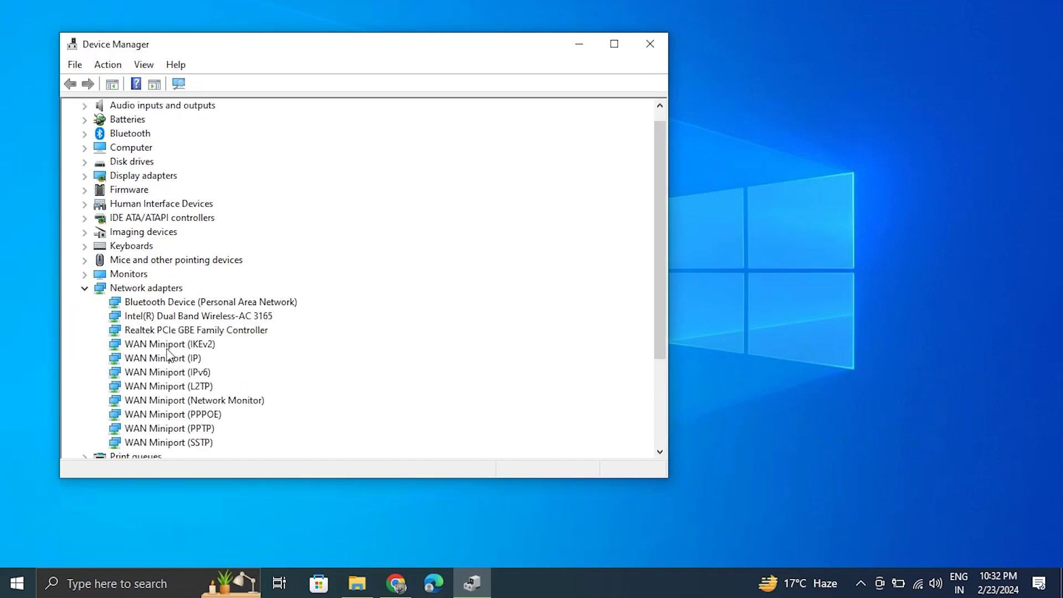
pyautogui.click(177, 332)
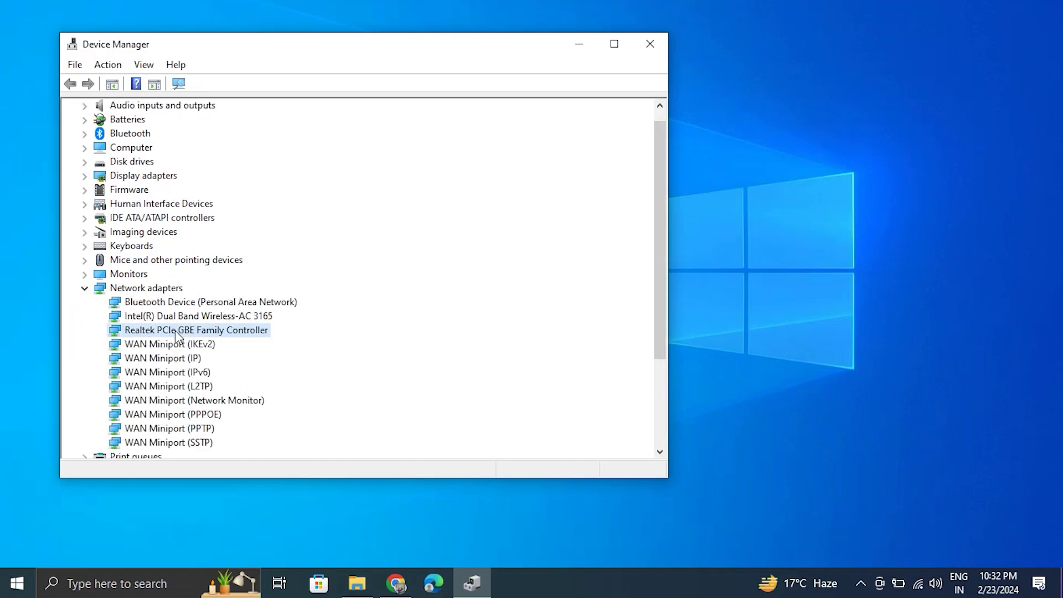
pyautogui.rightClick(207, 334)
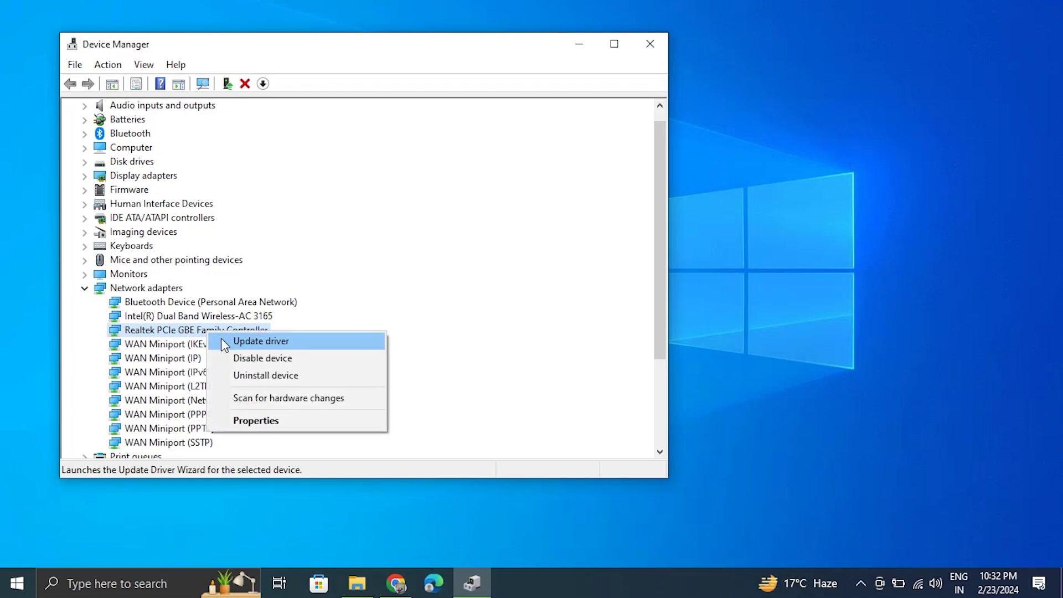
pyautogui.click(234, 376)
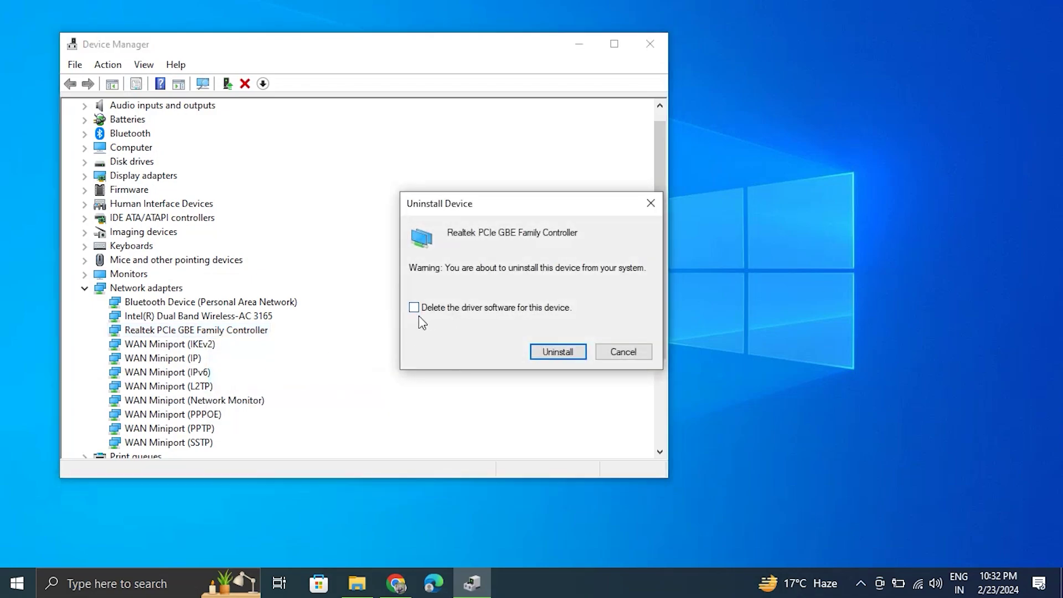
pyautogui.click(414, 308)
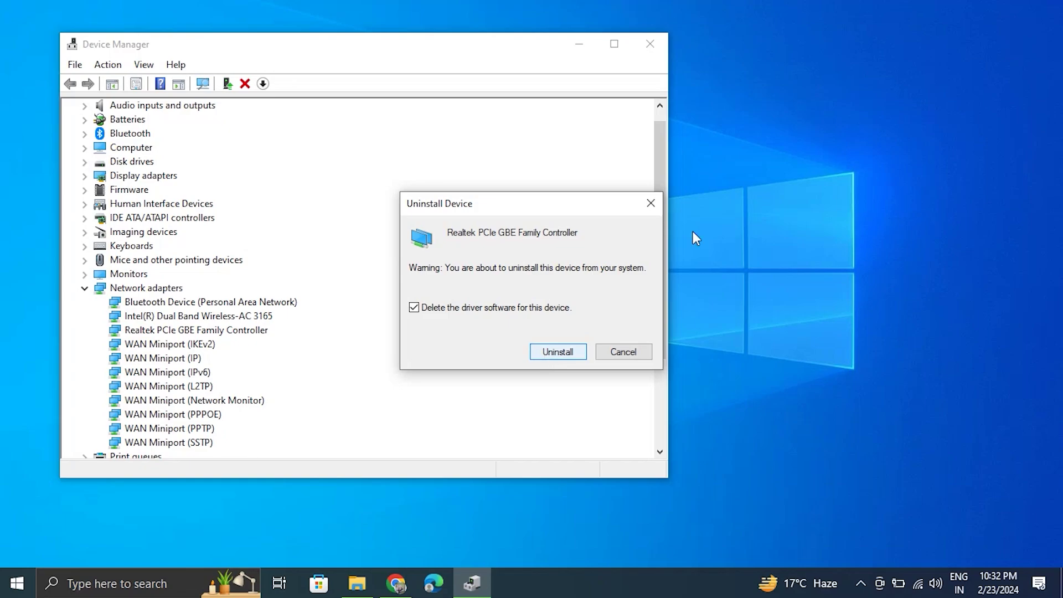
pyautogui.click(649, 203)
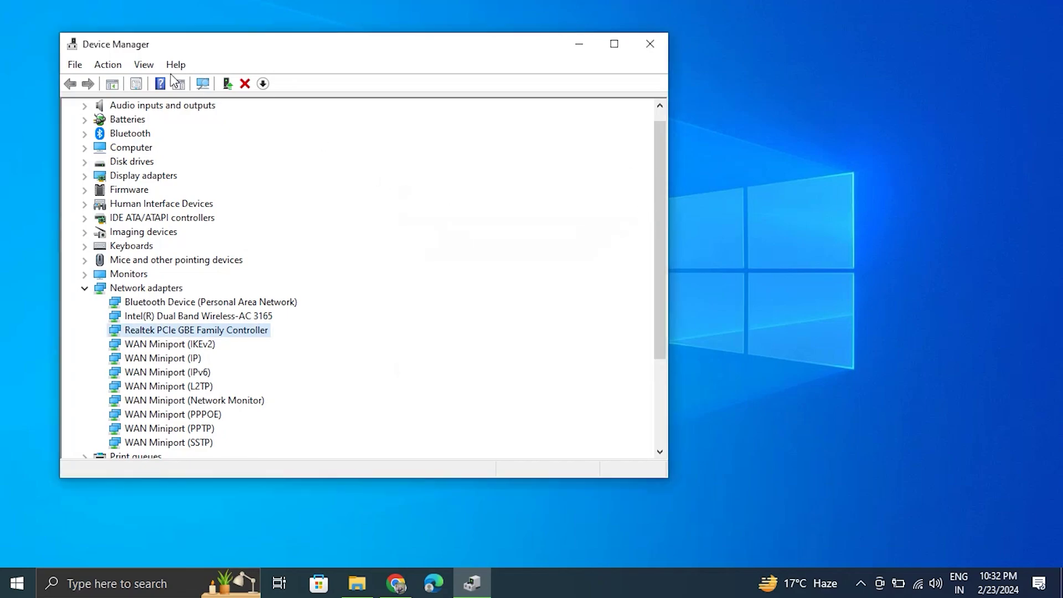
# Scan for hardware changes in Device Manager
pyautogui.click(105, 65)
pyautogui.click(136, 141)
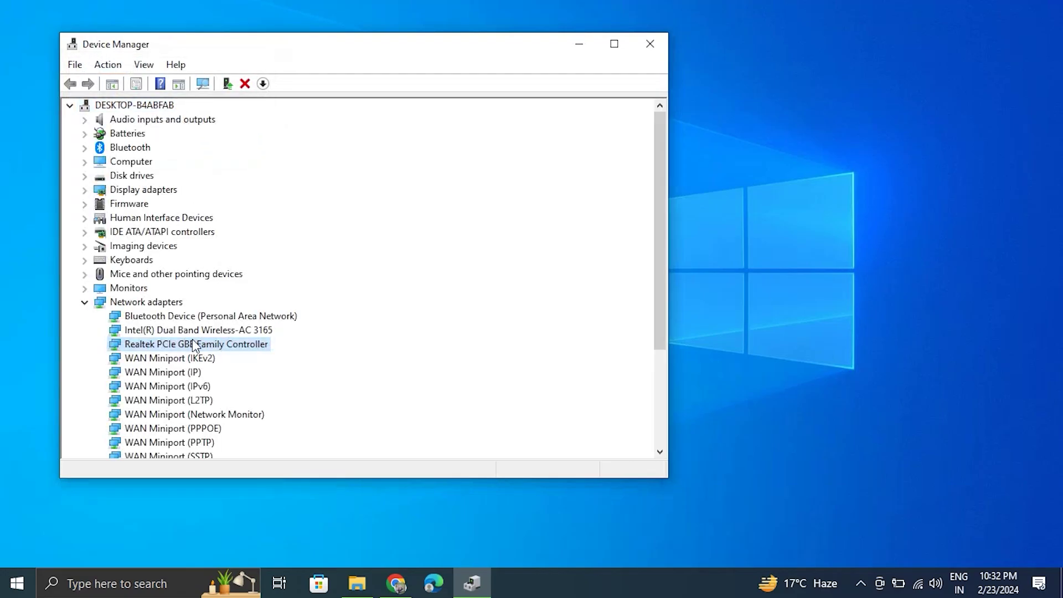
# Show the Restart option among the computer's power choices without restarting
pyautogui.click(17, 583)
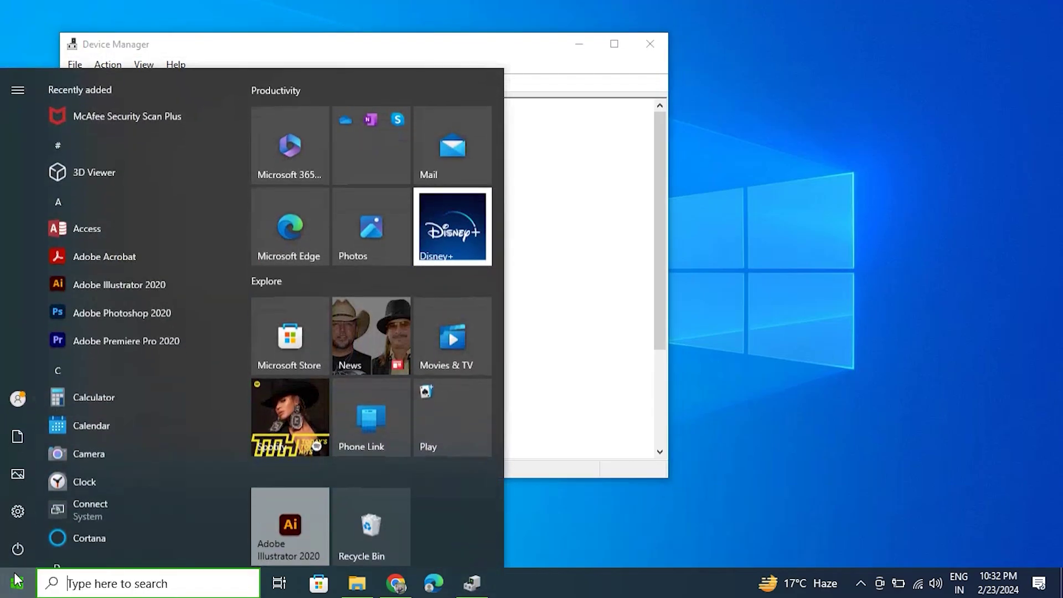
pyautogui.click(16, 548)
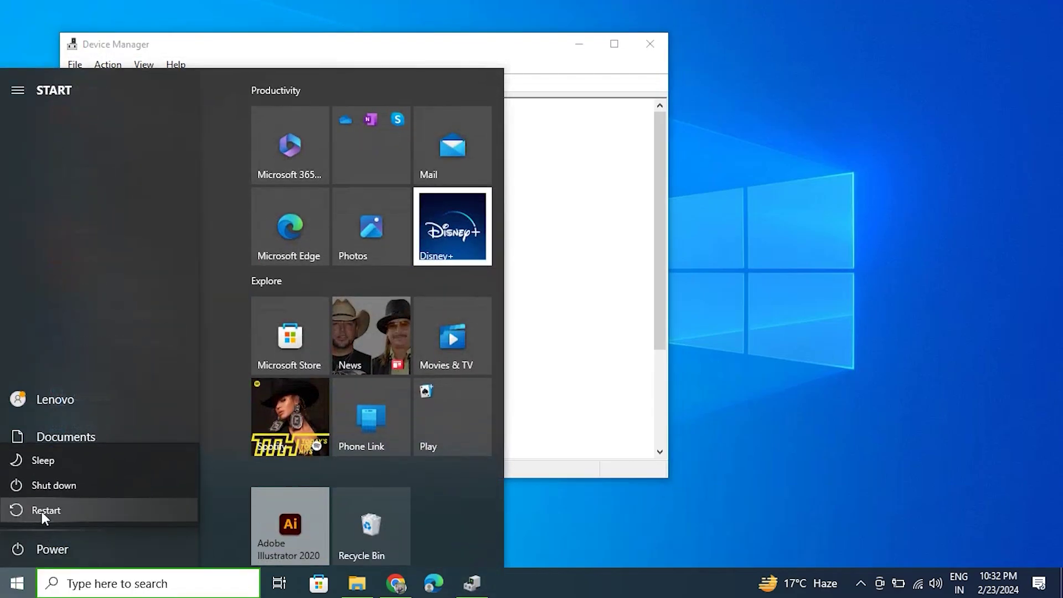
pyautogui.click(17, 581)
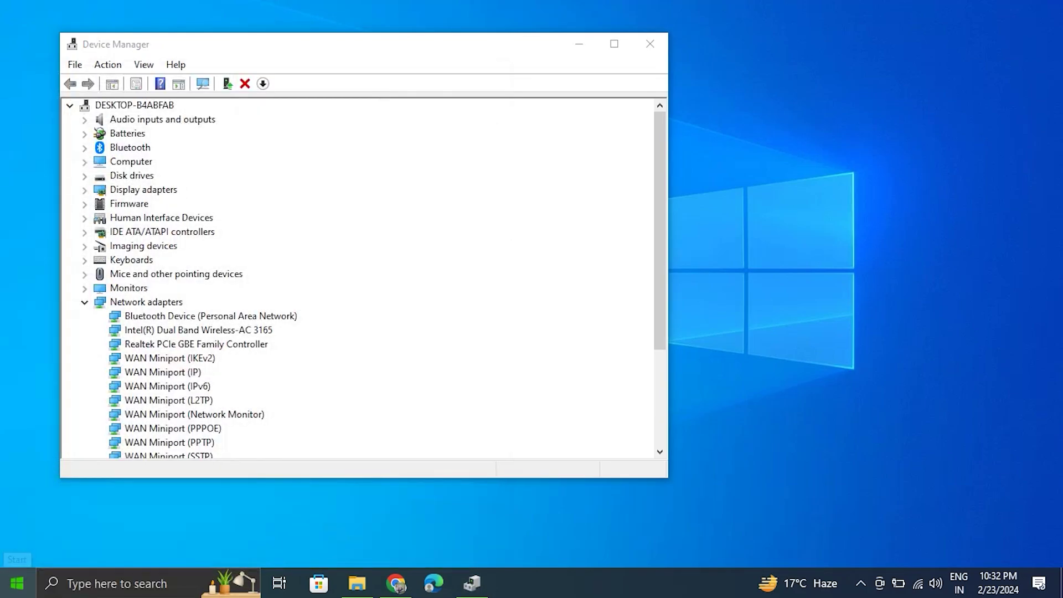
# Run an automatic driver search for the Realtek PCIe GBE Family Controller and close the update wizard
pyautogui.click(194, 345)
pyautogui.rightClick(193, 347)
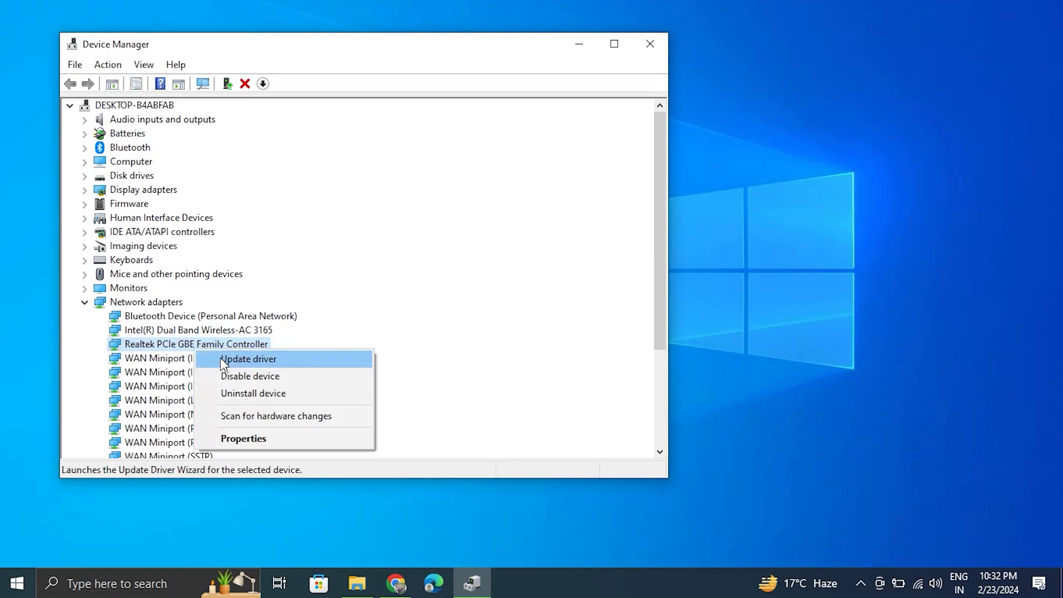
pyautogui.click(221, 358)
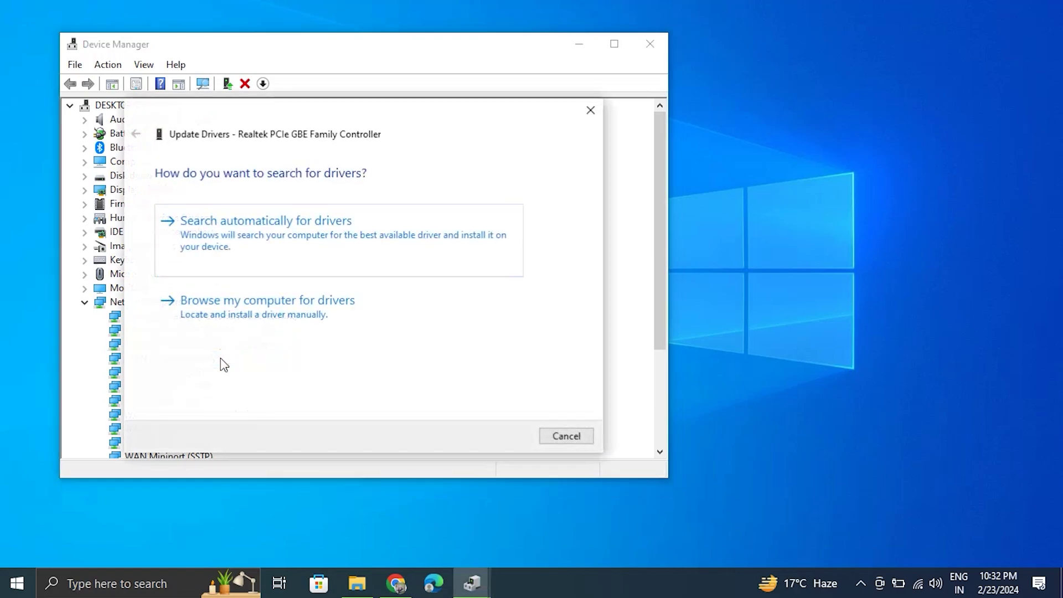
pyautogui.click(250, 224)
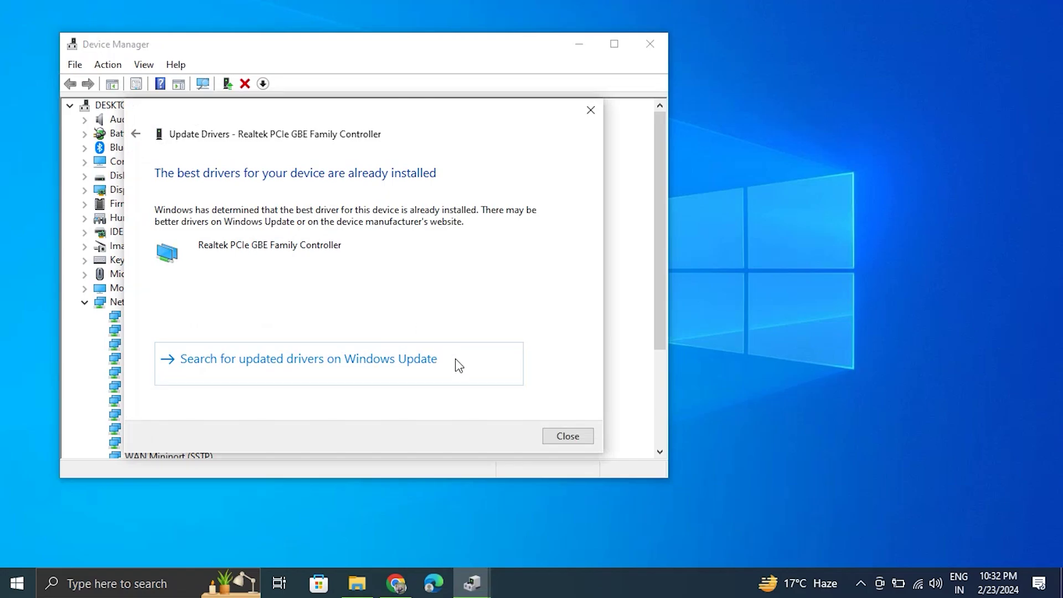
pyautogui.click(567, 435)
# View the compatible drivers available on the computer for the Realtek PCIe GBE Family Controller, cancel the manual update, and close Device Manager
pyautogui.rightClick(243, 342)
pyautogui.click(279, 349)
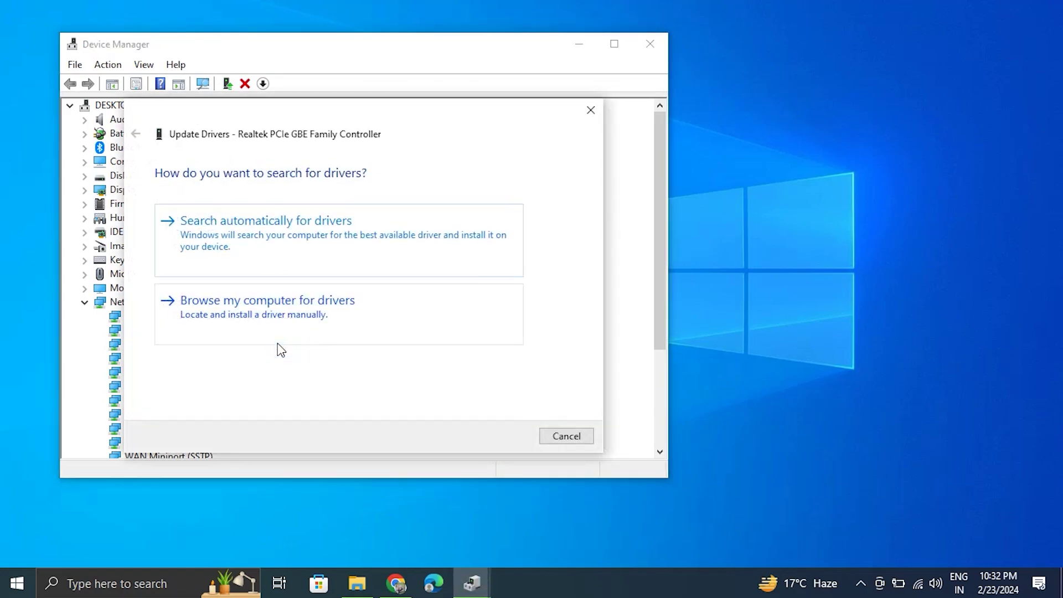
pyautogui.click(263, 313)
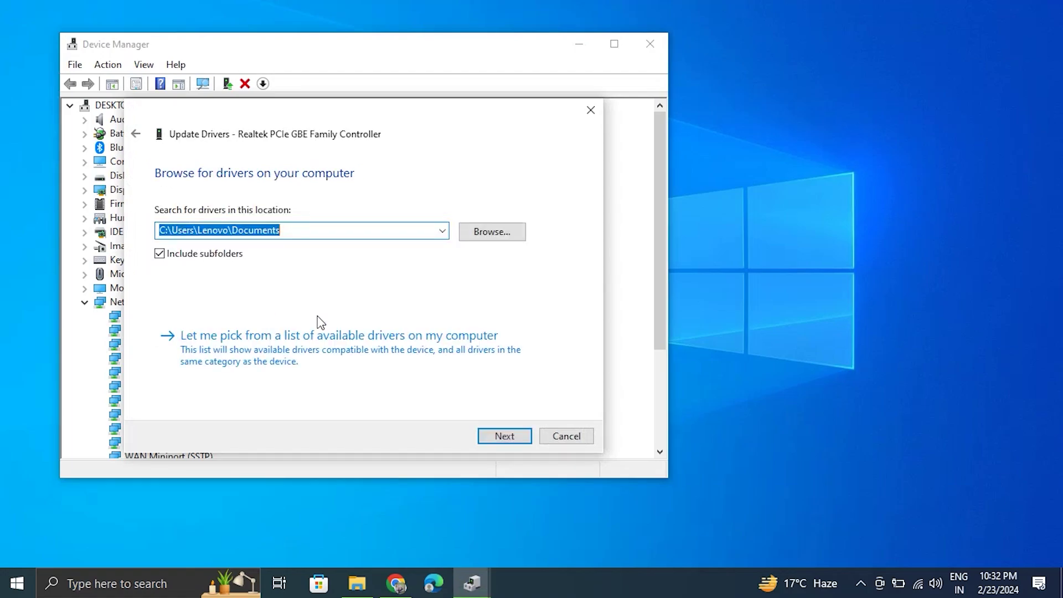
pyautogui.click(297, 368)
pyautogui.click(280, 317)
pyautogui.click(280, 332)
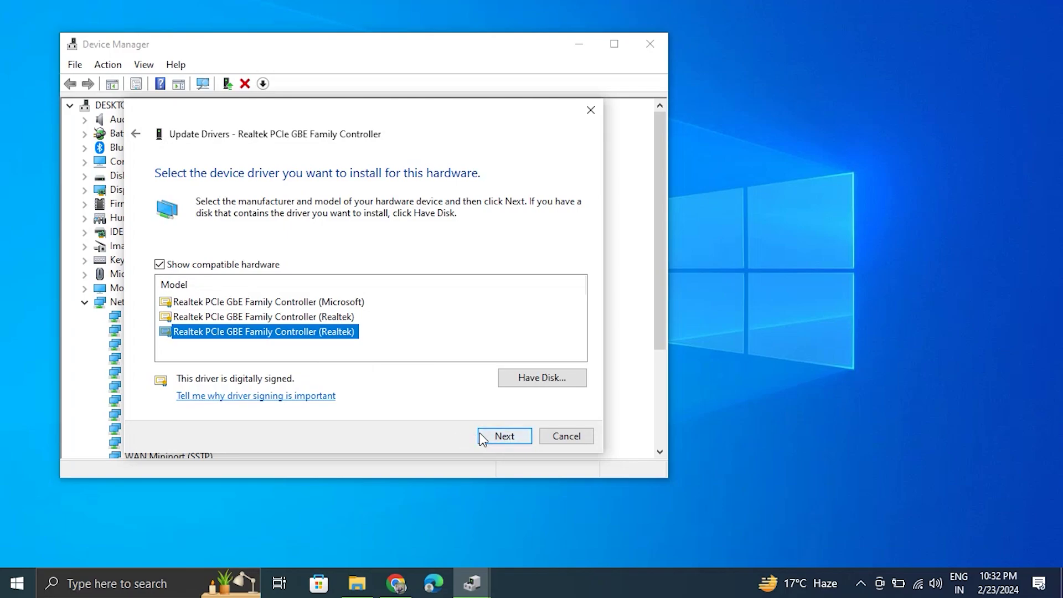
pyautogui.click(567, 437)
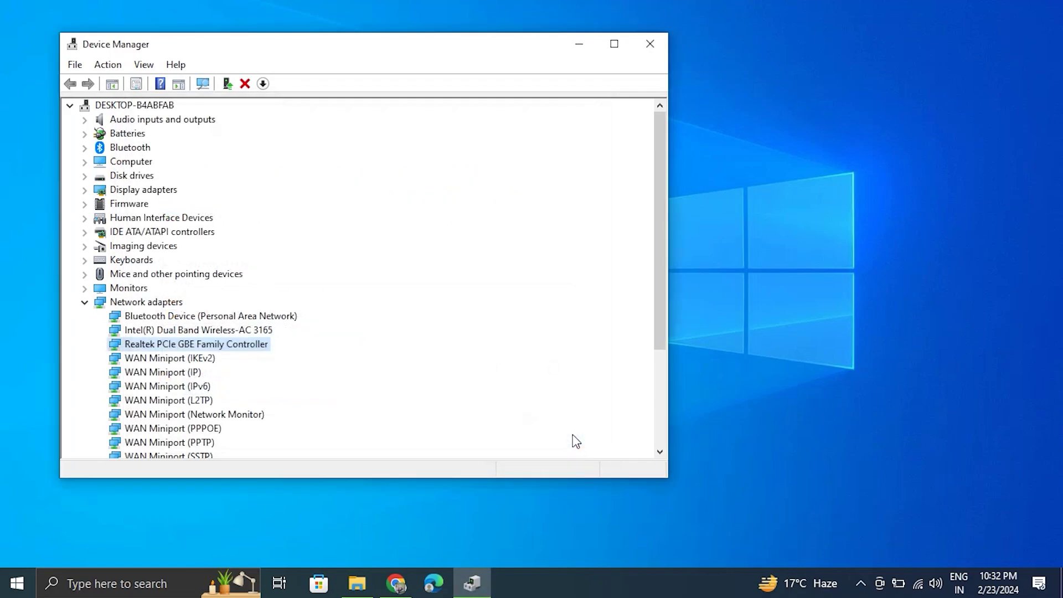
pyautogui.click(651, 46)
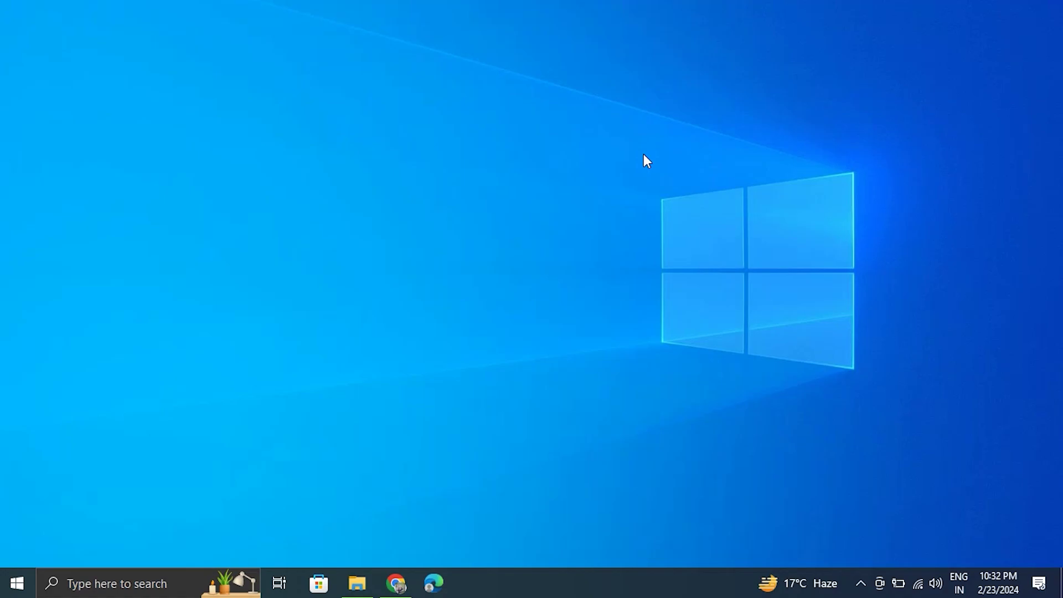
# Open Windows PowerShell as administrator, enter the command netsh winsock reset without running it, and minimize the window
pyautogui.press('super+x')
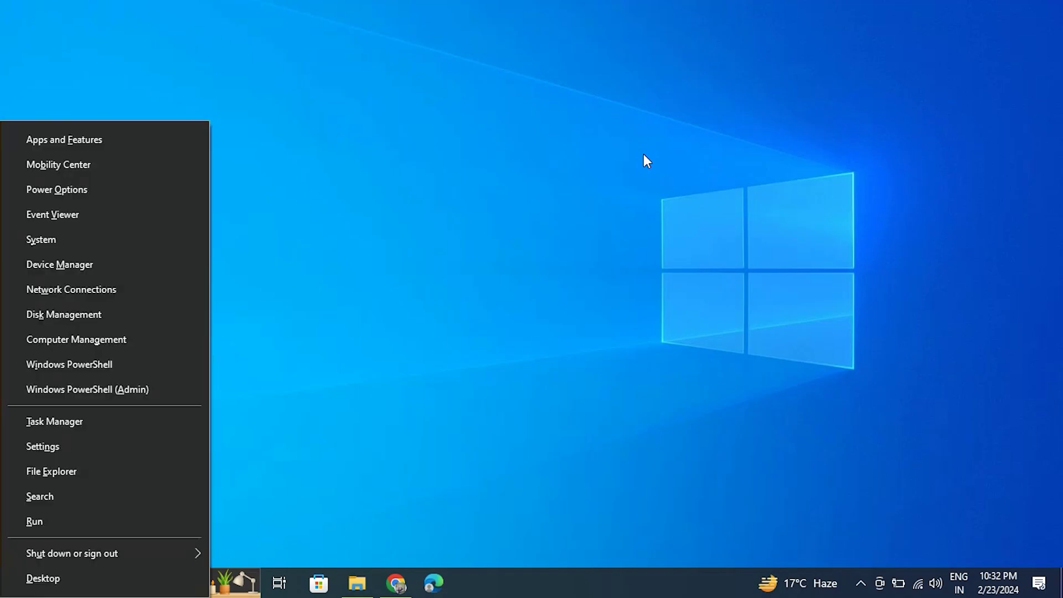
pyautogui.click(125, 383)
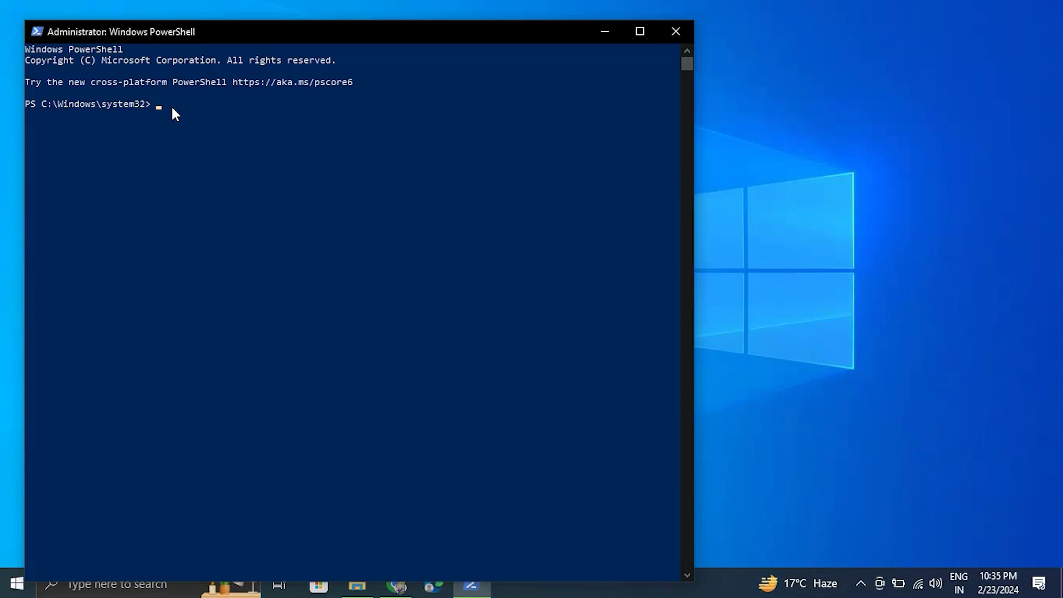
pyautogui.hotkey('ctrl', 'v')
pyautogui.moveTo(154, 101); pyautogui.dragTo(262, 101)
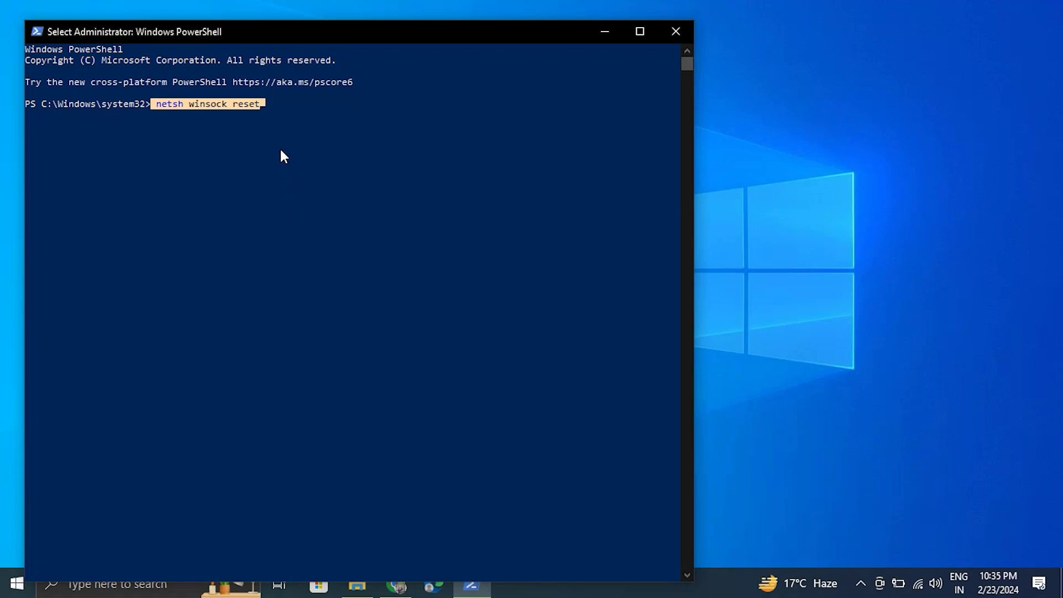
pyautogui.hotkey('ctrl', 'c')
pyautogui.click(605, 31)
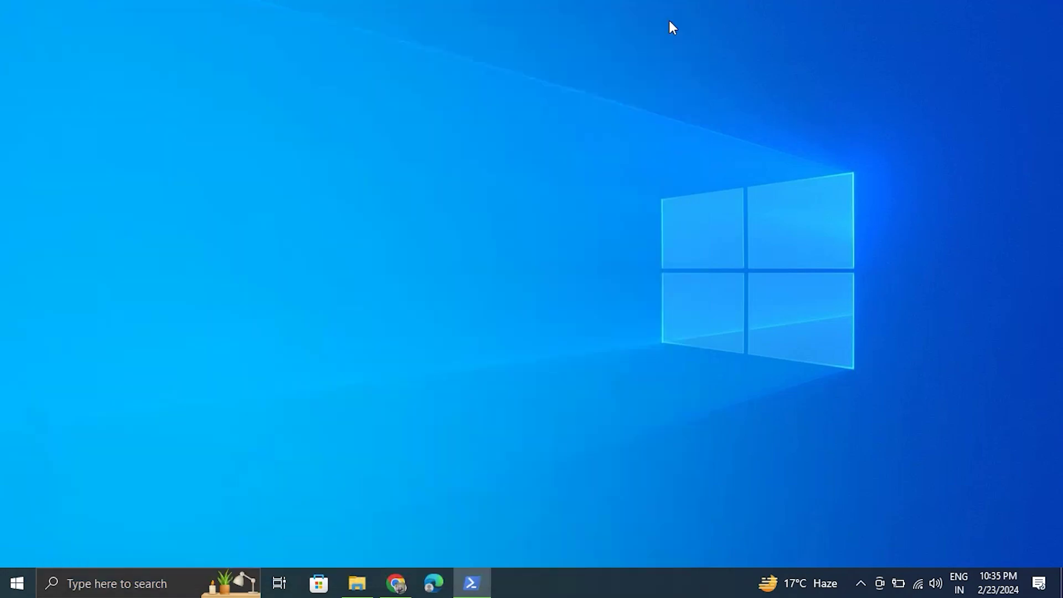